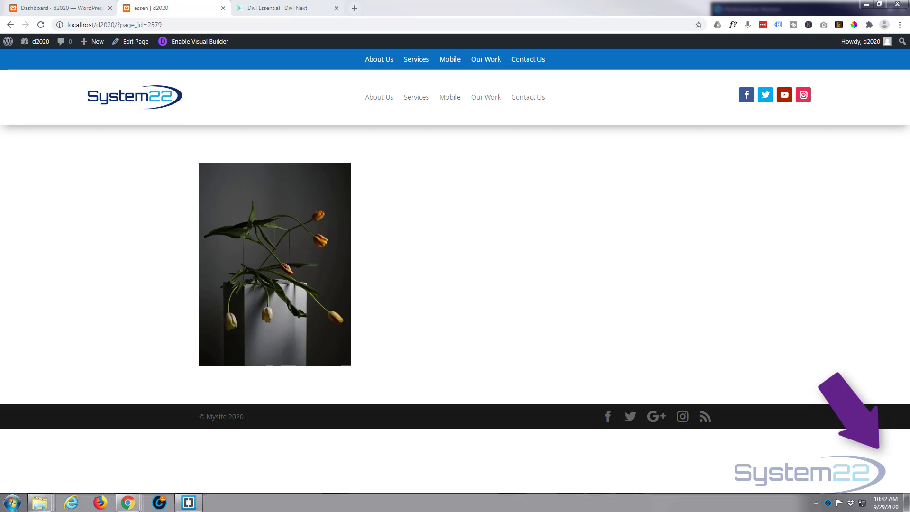
Preview the tulip card's hover effect switching to the purple heading-and-text panel
{"action": "mouse_move", "coordinate": [221, 286]}
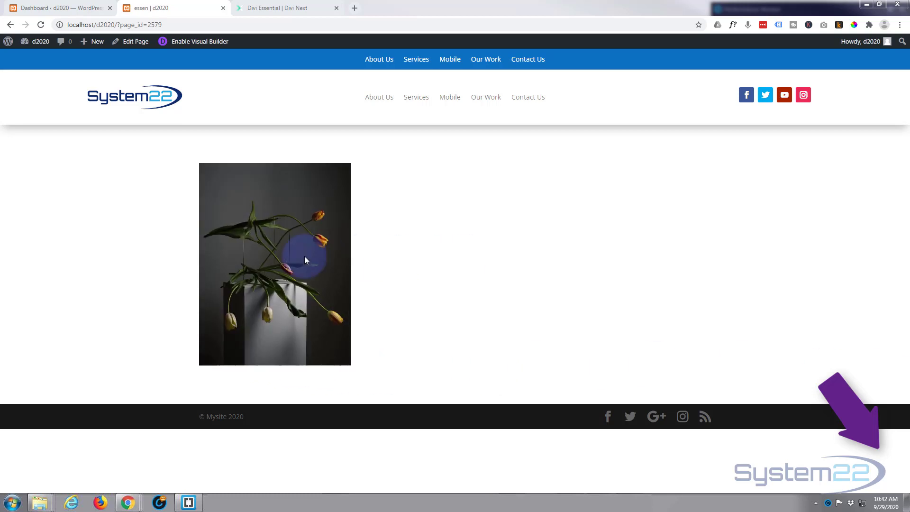
{"action": "mouse_move", "coordinate": [300, 260]}
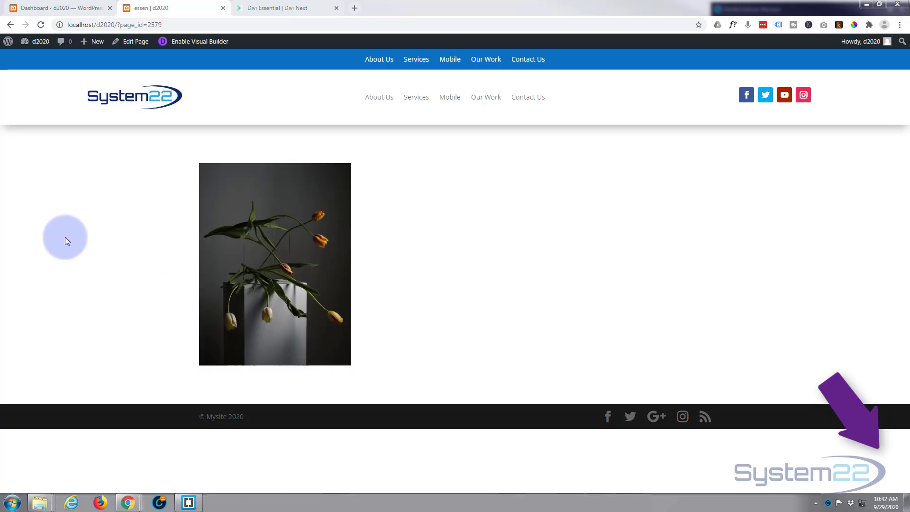
{"action": "mouse_move", "coordinate": [221, 252]}
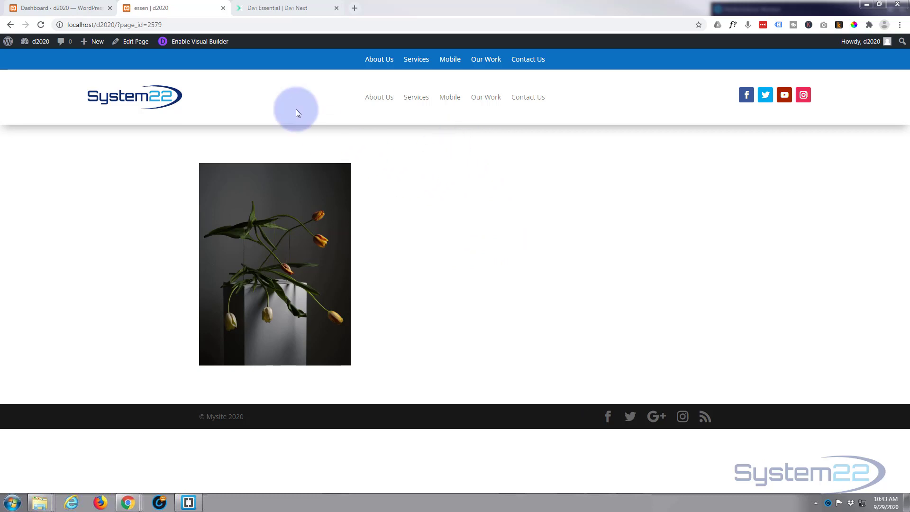
Switch to the Divi Essential product page and browse its module grid
{"action": "left_click", "coordinate": [274, 8]}
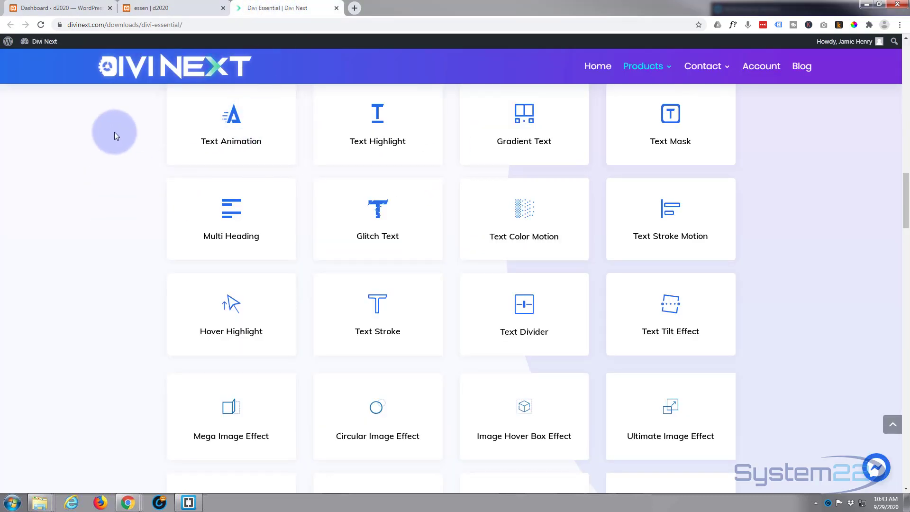
{"action": "scroll", "coordinate": [424, 204], "scroll_direction": "up", "scroll_amount": 2}
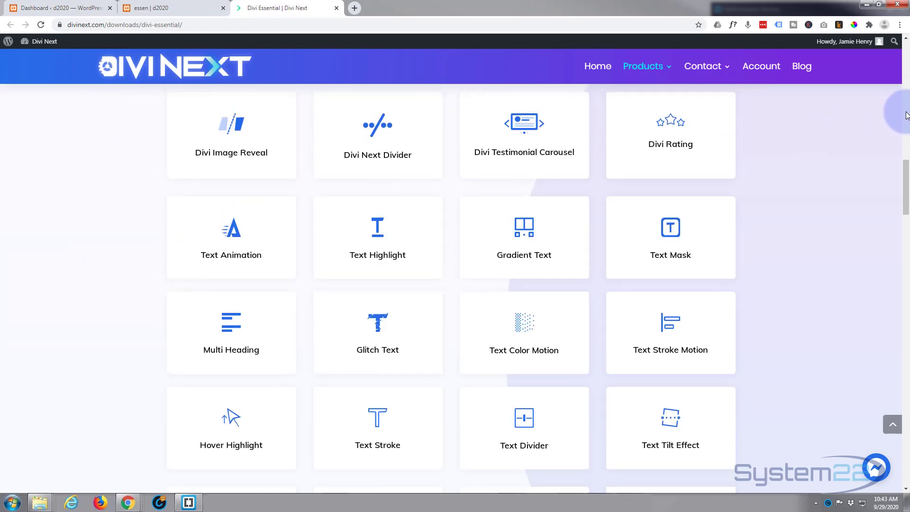
{"action": "left_click_drag", "start_coordinate": [906, 180], "coordinate": [907, 76]}
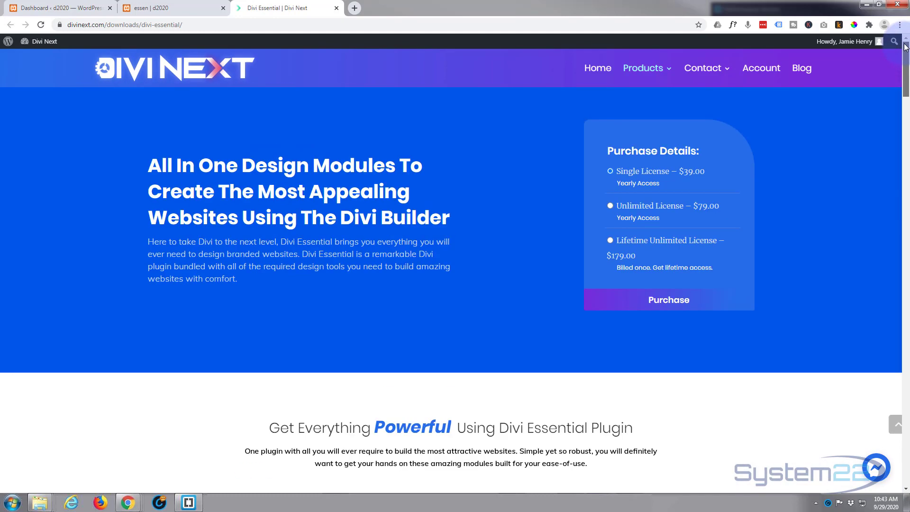
{"action": "scroll", "coordinate": [403, 269], "scroll_direction": "down", "scroll_amount": 4}
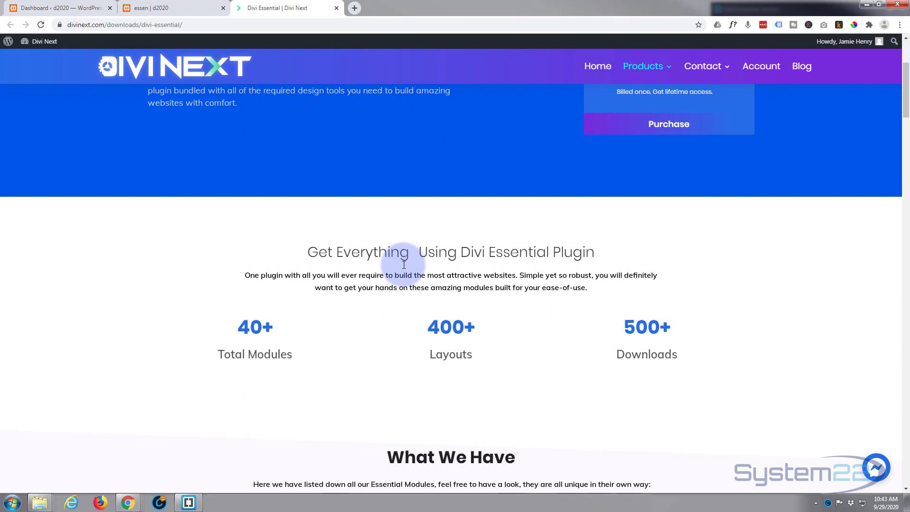
{"action": "scroll", "coordinate": [166, 259], "scroll_direction": "down", "scroll_amount": 2}
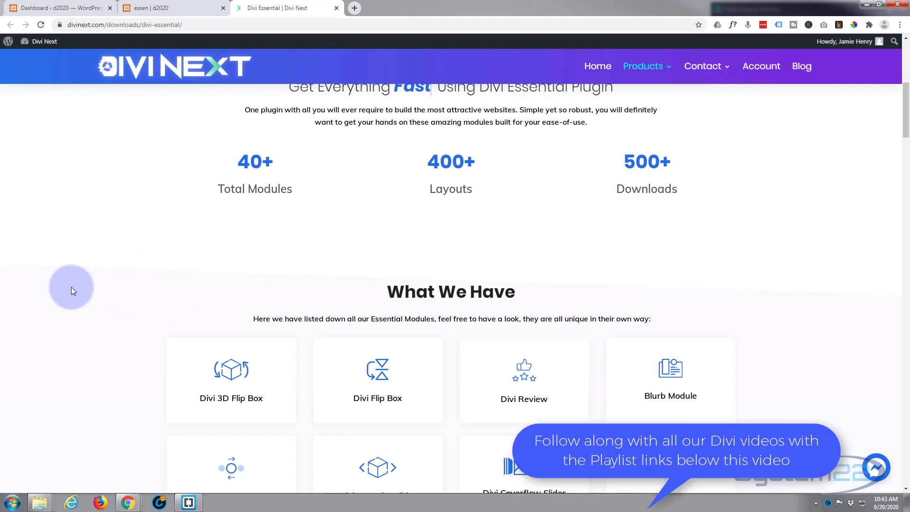
{"action": "scroll", "coordinate": [72, 286], "scroll_direction": "down", "scroll_amount": 3}
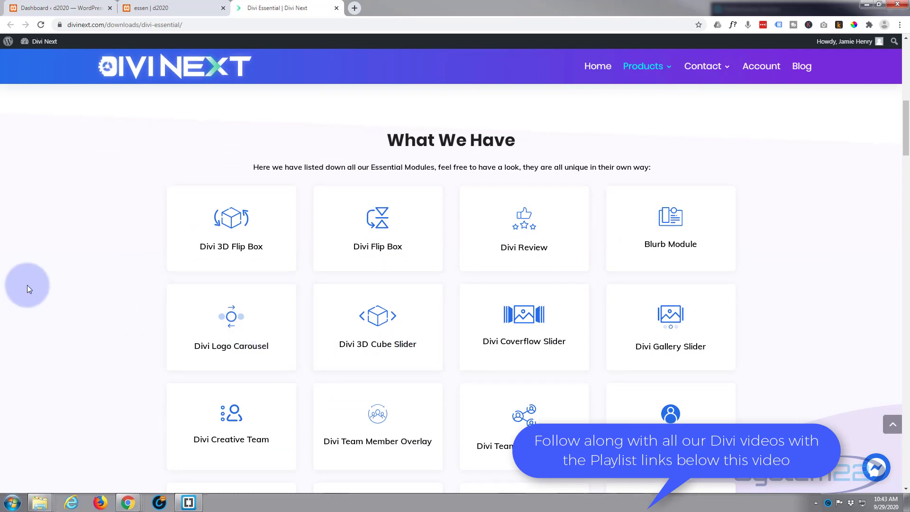
{"action": "scroll", "coordinate": [27, 286], "scroll_direction": "down", "scroll_amount": 3}
{"action": "scroll", "coordinate": [28, 286], "scroll_direction": "down", "scroll_amount": 6}
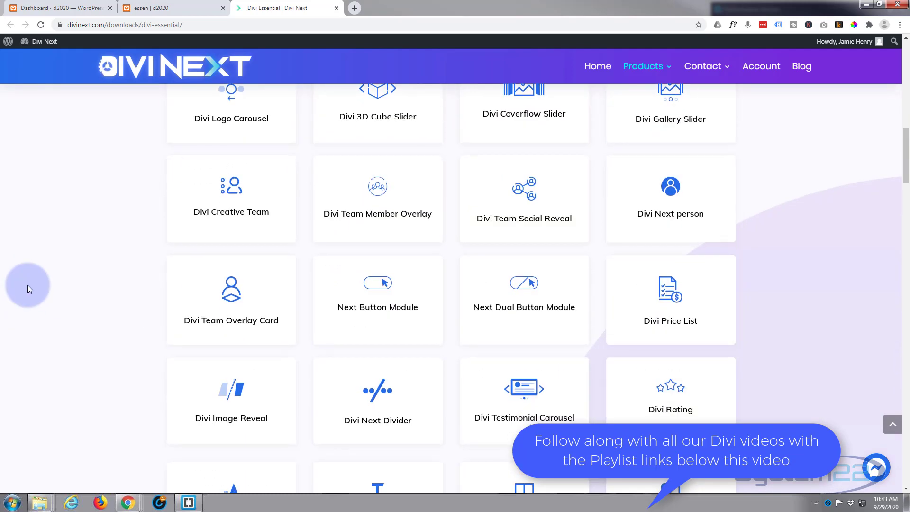
Scroll through the rest of the module list, then return to the local 'essen' page
{"action": "scroll", "coordinate": [28, 286], "scroll_direction": "down", "scroll_amount": 2}
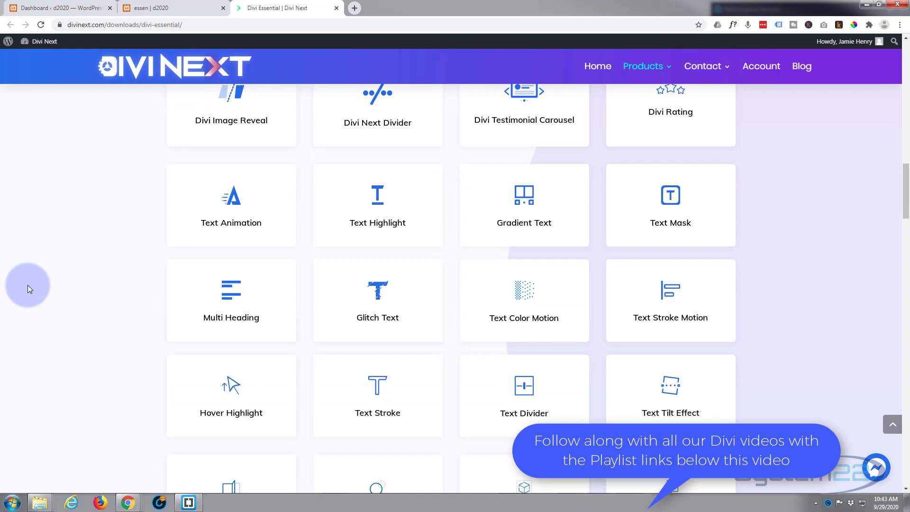
{"action": "scroll", "coordinate": [28, 285], "scroll_direction": "down", "scroll_amount": 3}
{"action": "scroll", "coordinate": [28, 285], "scroll_direction": "down", "scroll_amount": 8}
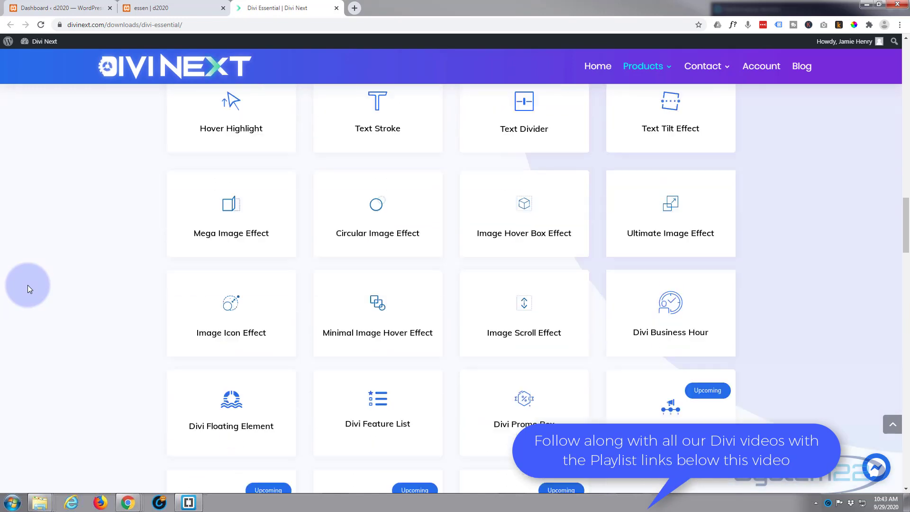
{"action": "scroll", "coordinate": [27, 285], "scroll_direction": "down", "scroll_amount": 1}
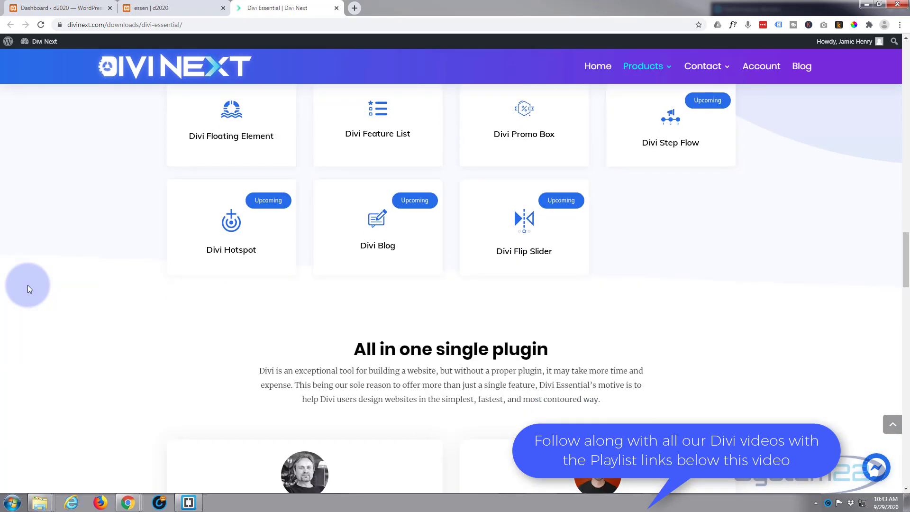
{"action": "scroll", "coordinate": [27, 285], "scroll_direction": "down", "scroll_amount": 2}
{"action": "scroll", "coordinate": [28, 286], "scroll_direction": "down", "scroll_amount": 1}
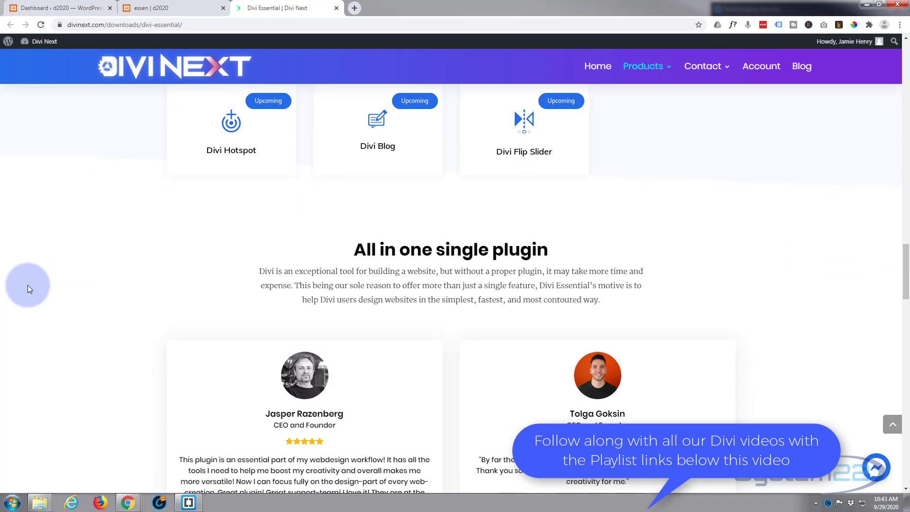
{"action": "left_click", "coordinate": [175, 7]}
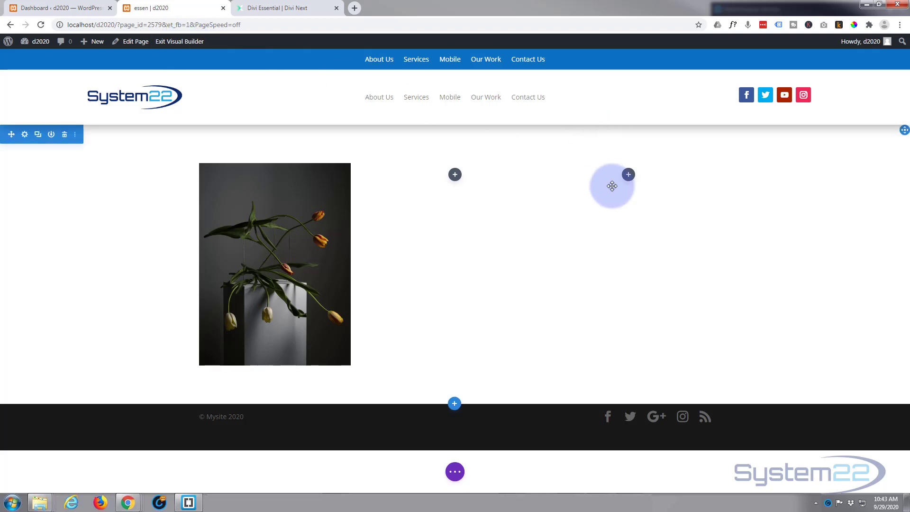
Browse the Insert Module list for the empty right column, including Divi Essential 'Next' modules
{"action": "left_click", "coordinate": [629, 176]}
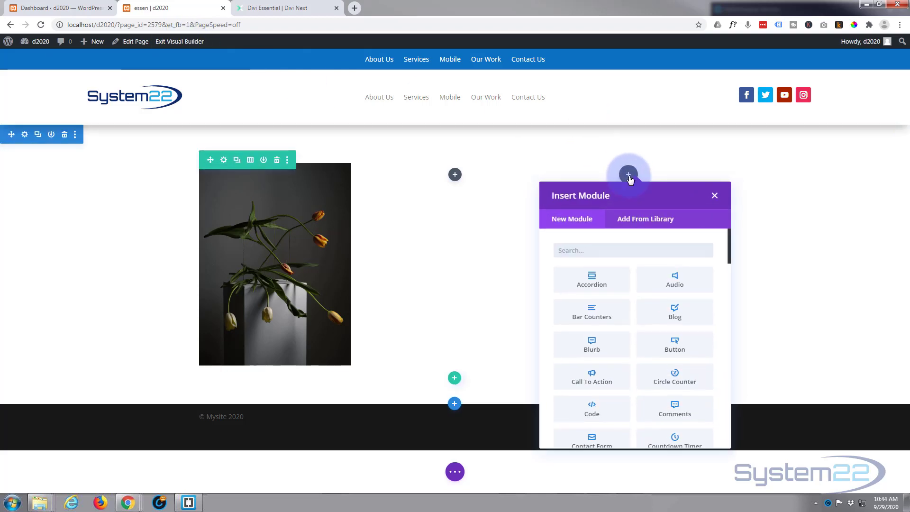
{"action": "scroll", "coordinate": [617, 320], "scroll_direction": "down", "scroll_amount": 5}
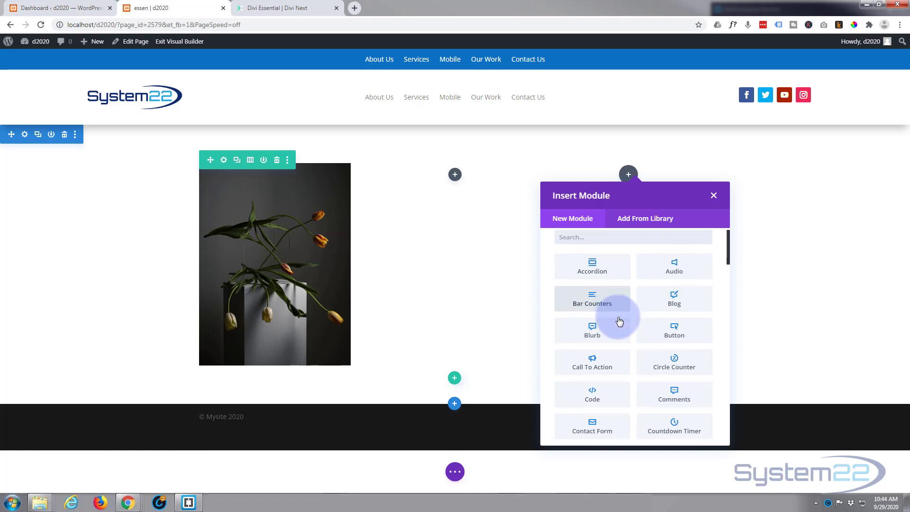
{"action": "scroll", "coordinate": [620, 321], "scroll_direction": "down", "scroll_amount": 1}
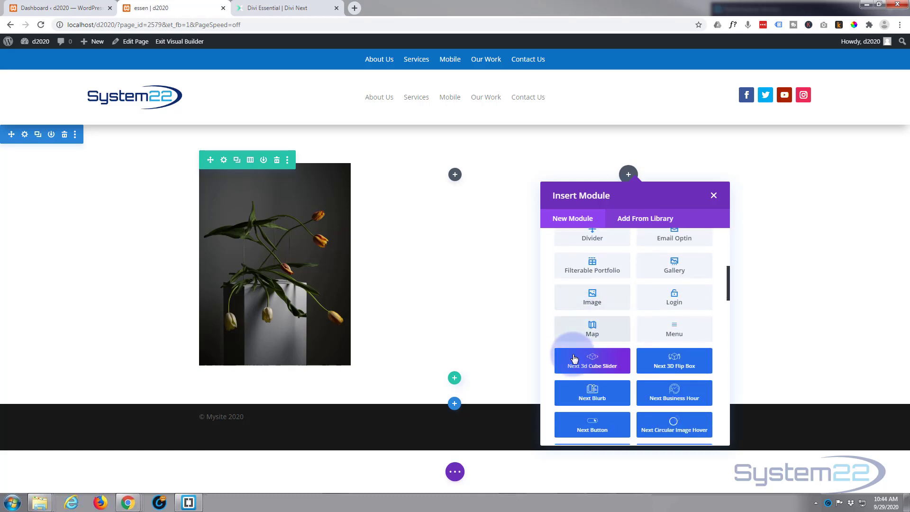
{"action": "scroll", "coordinate": [630, 315], "scroll_direction": "down", "scroll_amount": 4}
{"action": "scroll", "coordinate": [630, 314], "scroll_direction": "down", "scroll_amount": 10}
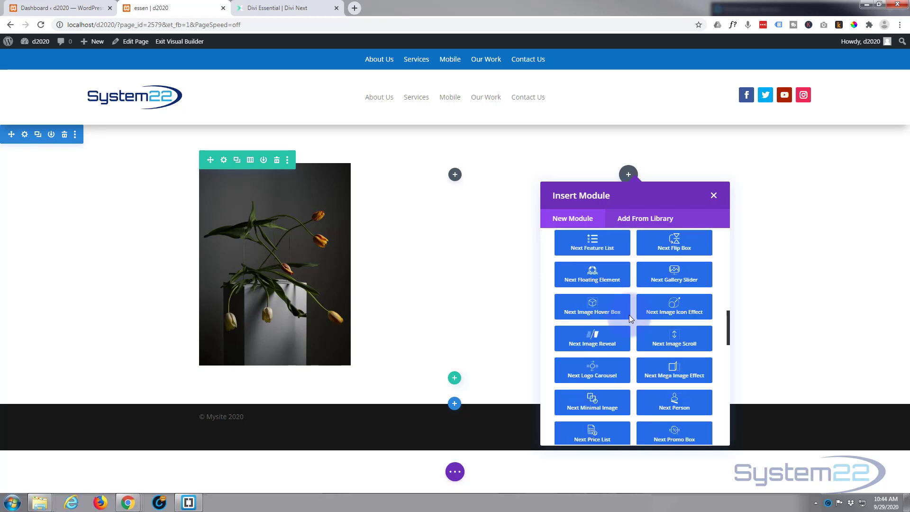
{"action": "scroll", "coordinate": [630, 315], "scroll_direction": "down", "scroll_amount": 6}
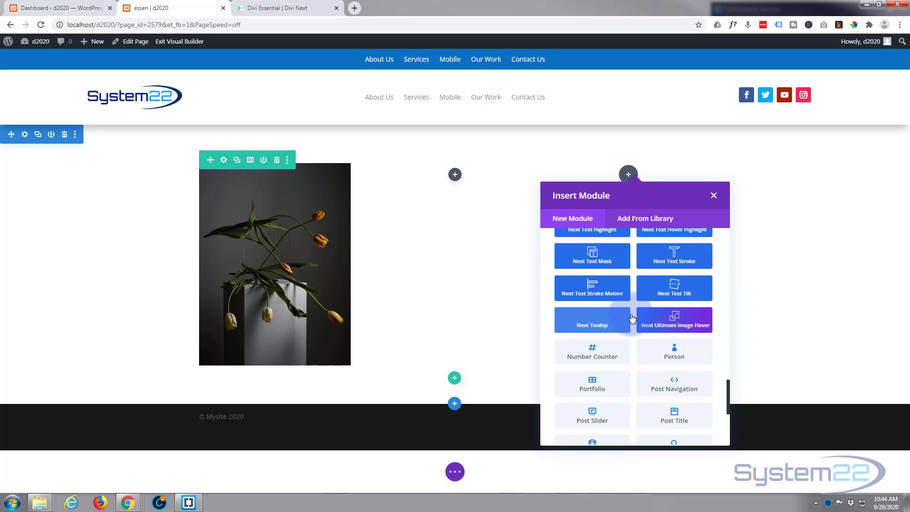
{"action": "scroll", "coordinate": [593, 351], "scroll_direction": "up", "scroll_amount": 3}
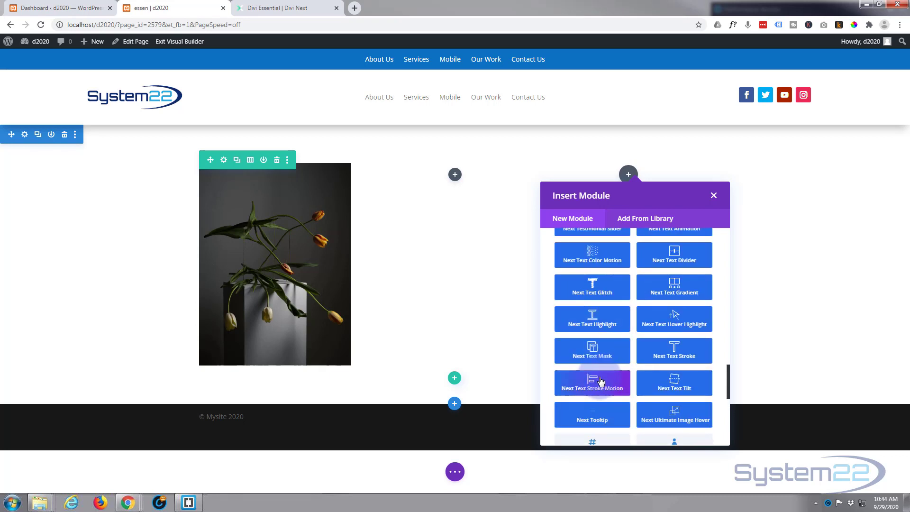
{"action": "scroll", "coordinate": [601, 381], "scroll_direction": "up", "scroll_amount": 3}
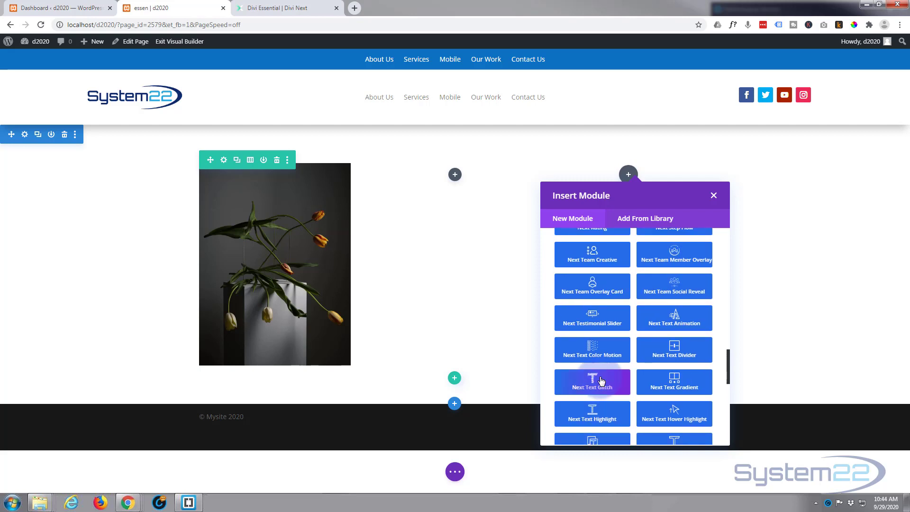
{"action": "scroll", "coordinate": [602, 379], "scroll_direction": "up", "scroll_amount": 3}
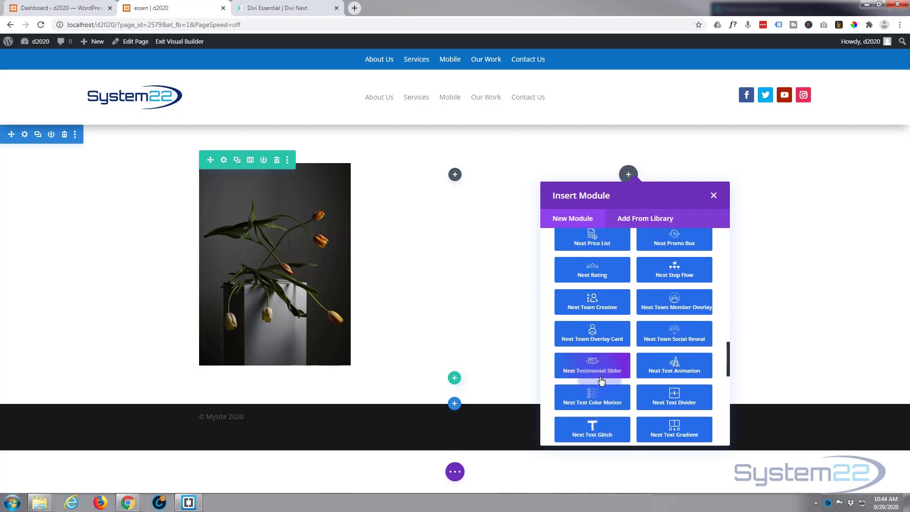
{"action": "scroll", "coordinate": [602, 373], "scroll_direction": "up", "scroll_amount": 4}
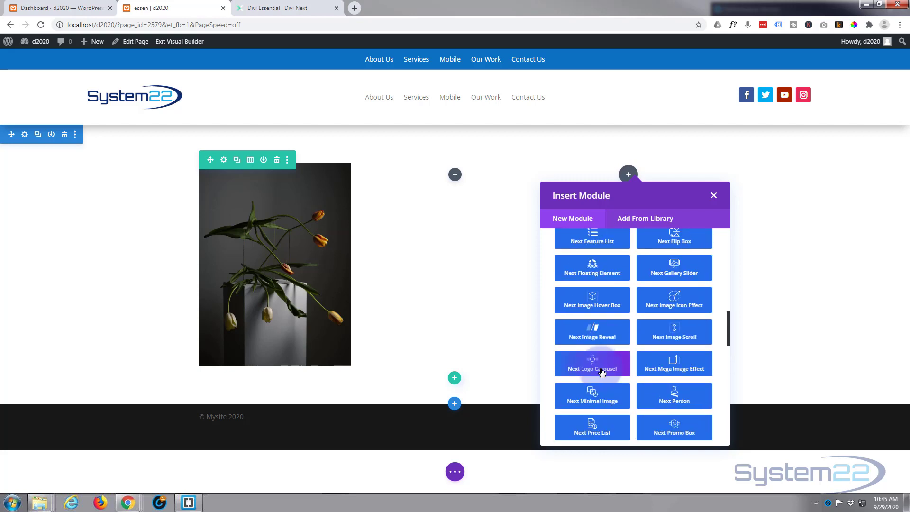
Insert a Next Image Hover Box into the right column, keeping H2 as heading tag
{"action": "left_click", "coordinate": [593, 300]}
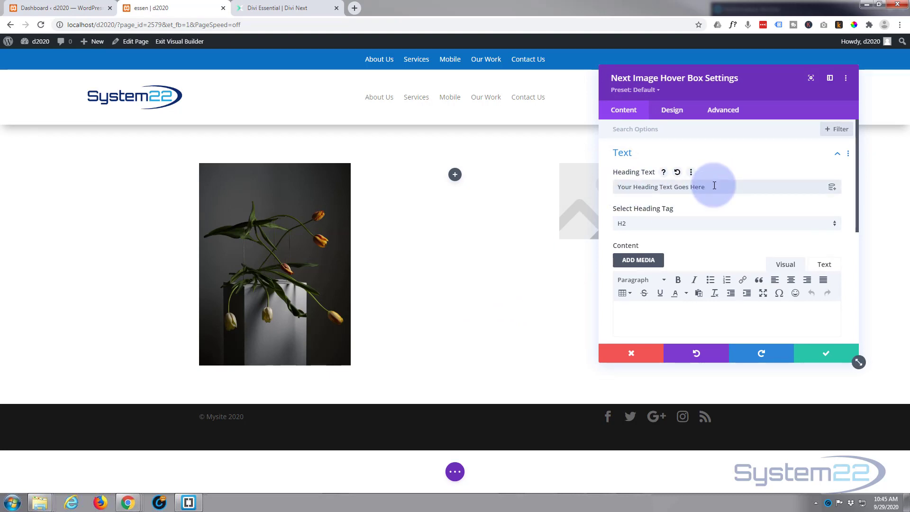
{"action": "left_click", "coordinate": [697, 223]}
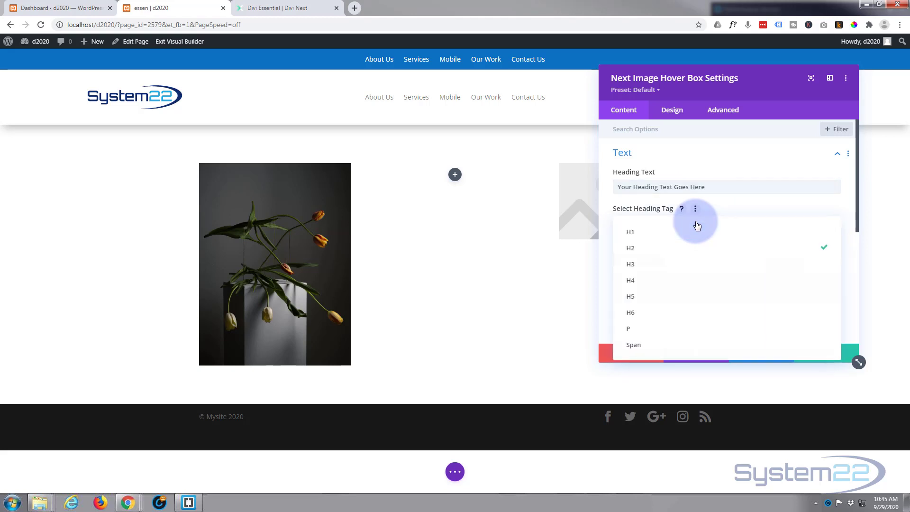
{"action": "left_click", "coordinate": [648, 253]}
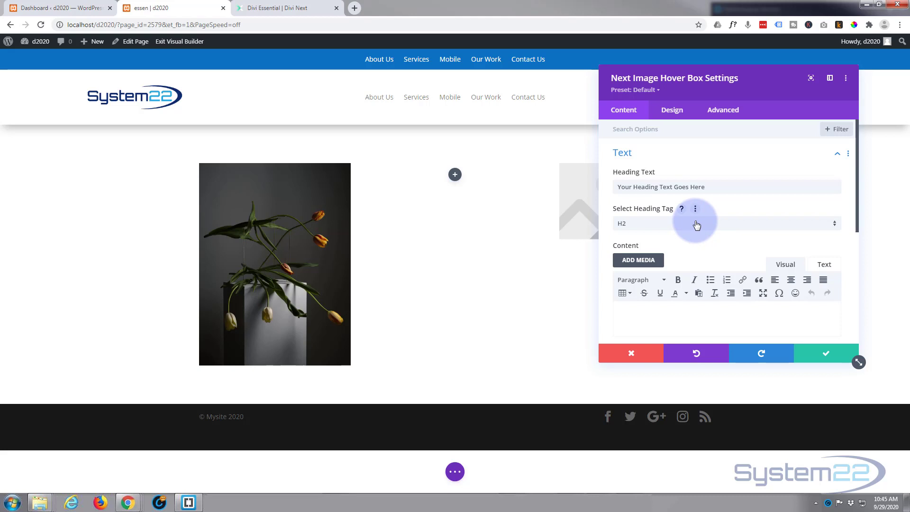
{"action": "scroll", "coordinate": [693, 247], "scroll_direction": "down", "scroll_amount": 2}
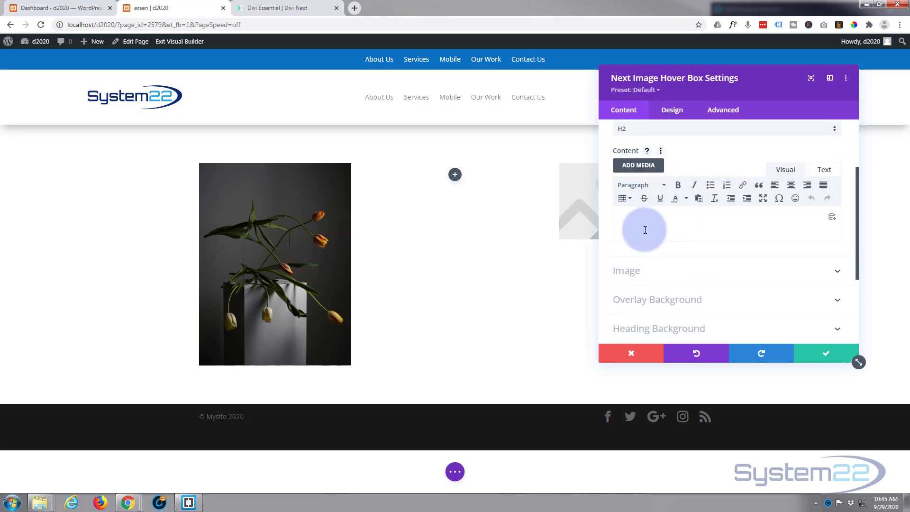
Move the settings panel left and paste a Lorem ipsum paragraph into the body content
{"action": "left_click_drag", "start_coordinate": [746, 84], "coordinate": [375, 94]}
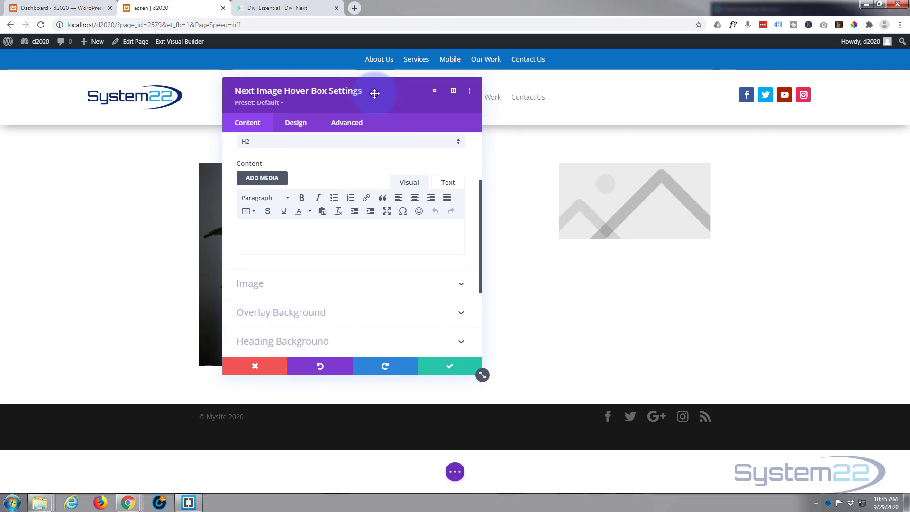
{"action": "left_click", "coordinate": [273, 230]}
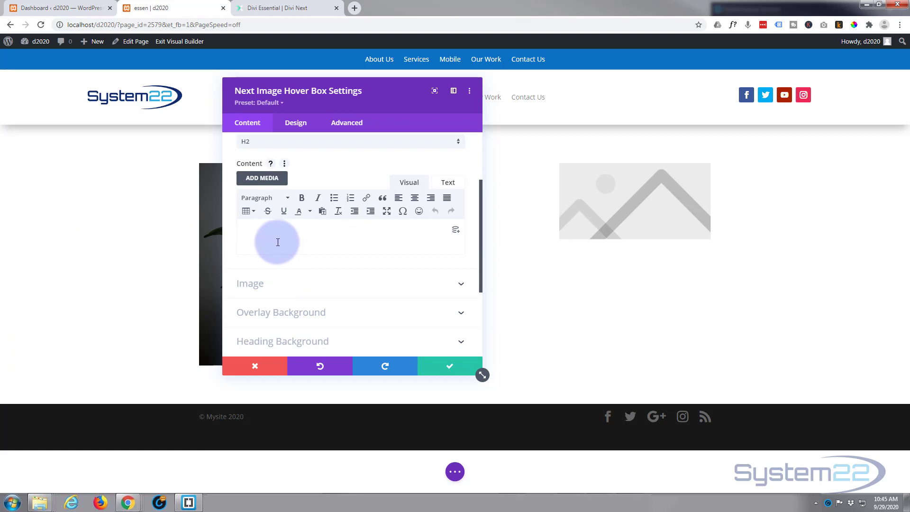
{"action": "type", "text": "Lorem ipsum dolor sit amet, consectetur adipiscing elit. Nunc pharetra placerat arcu, non consectetur felis. Mauris egestas efficitur leo eget lobortis. Maecenas vitae nibh ac lectus commodo venenatis. Maecenas aliquet turpis risus, a porttitor metus rhoncus ut. Duis quis pellentesque est. Orci varius natoque penatibus et magnis dis parturient montes, nascetur ridiculus mus. Donec vel mauris ex. Cras porta, massa id mattis luctus, lacus sem mattis elit, id malesuada orci massa at nulla."}
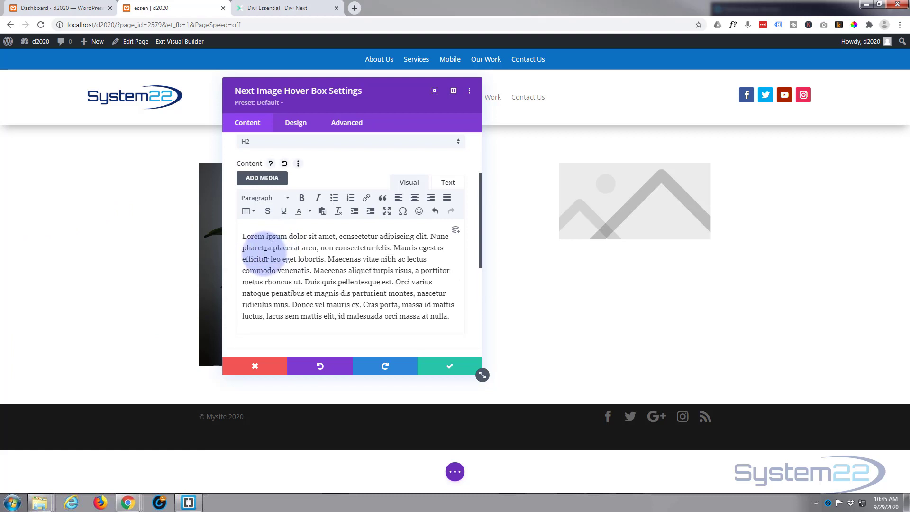
{"action": "mouse_move", "coordinate": [602, 207]}
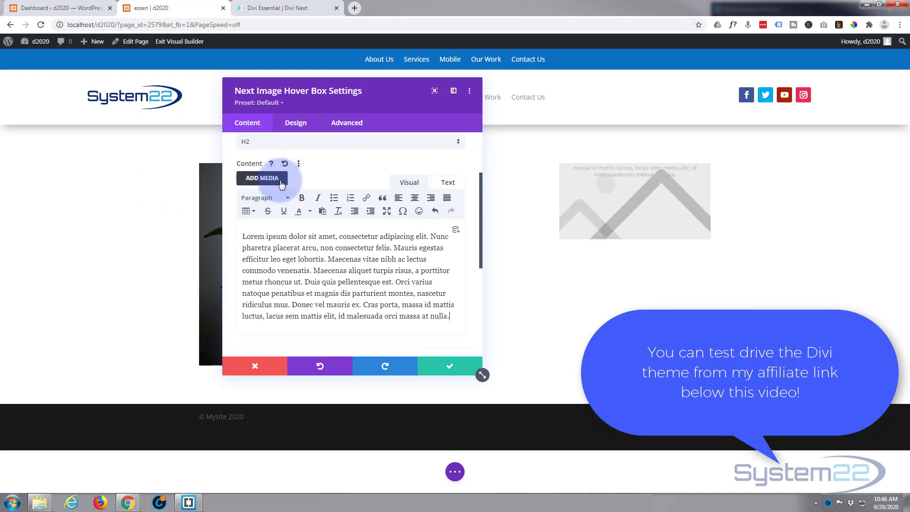
Set the hover box image to flower4.jpeg, the red tulip photo from the Media Library
{"action": "scroll", "coordinate": [285, 199], "scroll_direction": "down", "scroll_amount": 3}
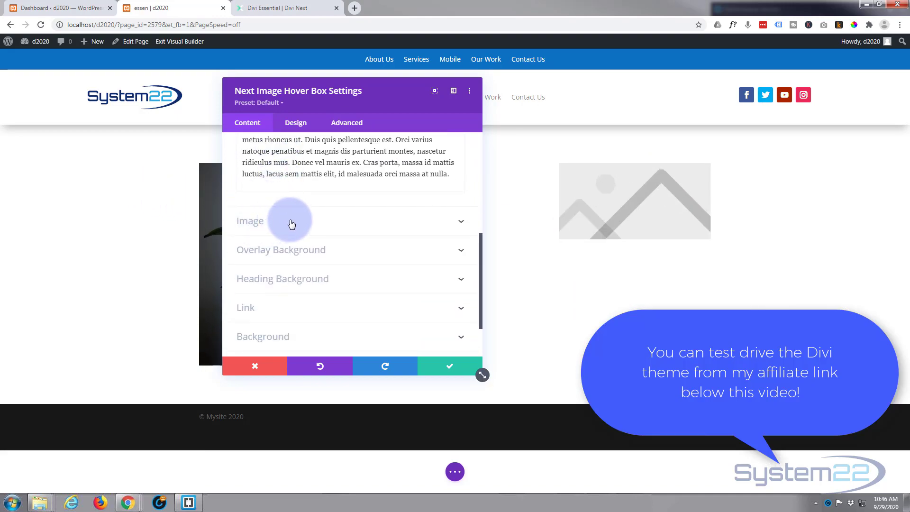
{"action": "left_click", "coordinate": [292, 224]}
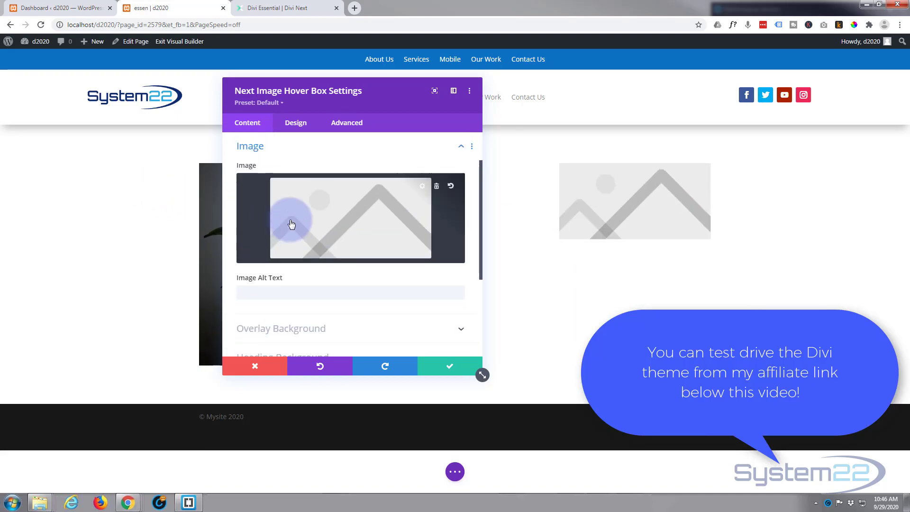
{"action": "left_click", "coordinate": [353, 232]}
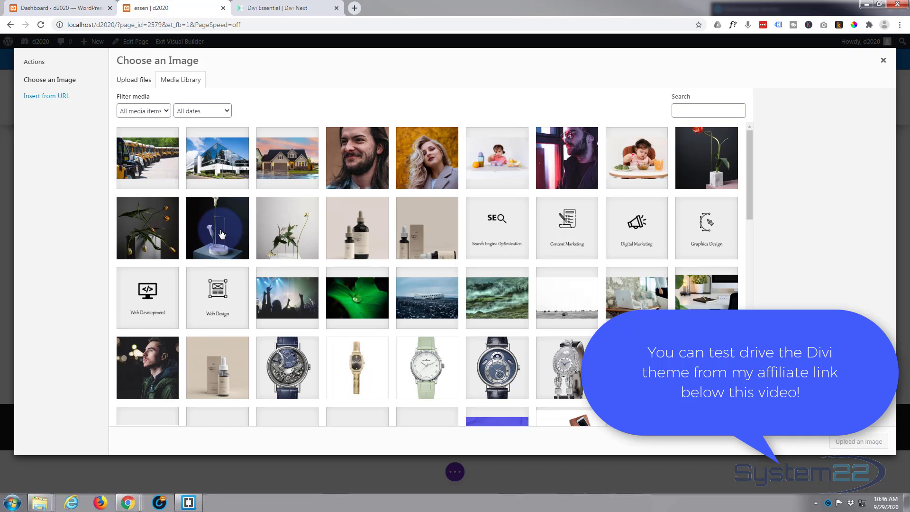
{"action": "left_click", "coordinate": [711, 151]}
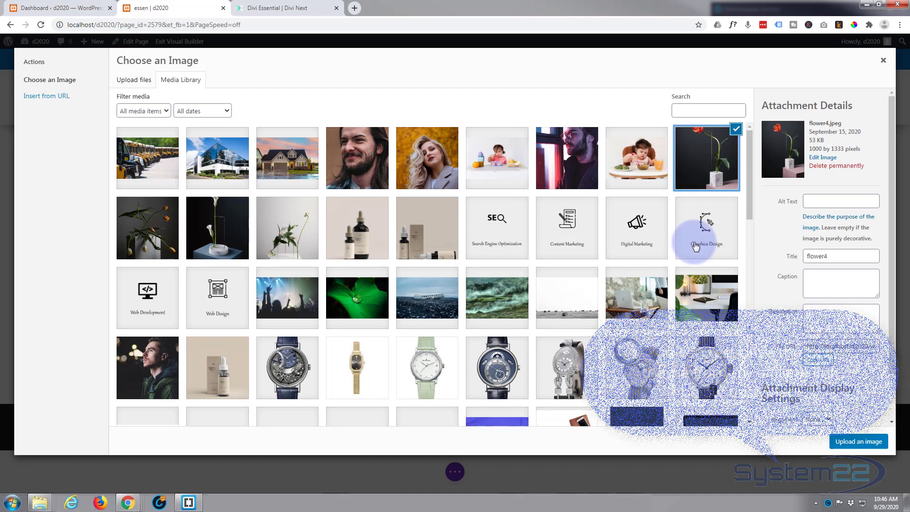
{"action": "left_click", "coordinate": [859, 441]}
{"action": "mouse_move", "coordinate": [641, 320]}
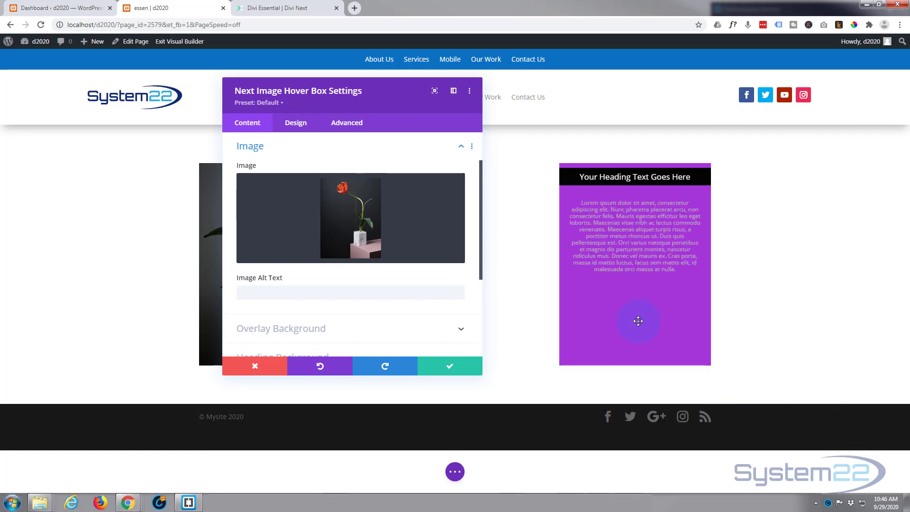
Enter 'Rose in box' as the image alt text
{"action": "mouse_move", "coordinate": [647, 300]}
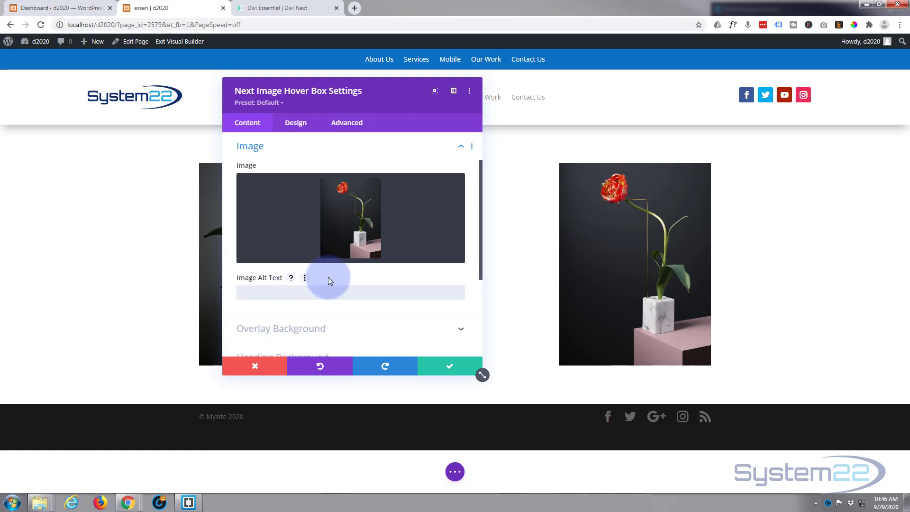
{"action": "type", "text": "Rose in box"}
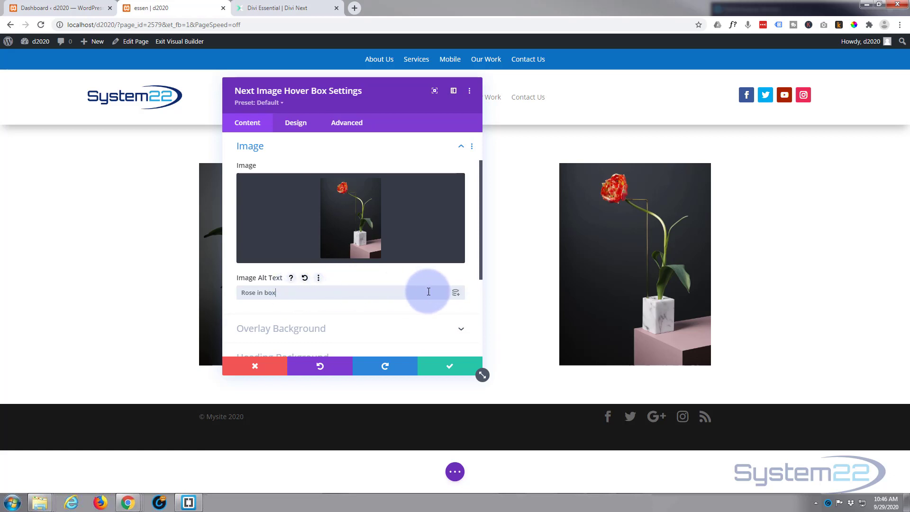
Set the overlay background colour to blue #0c71c3
{"action": "scroll", "coordinate": [362, 292], "scroll_direction": "down", "scroll_amount": 2}
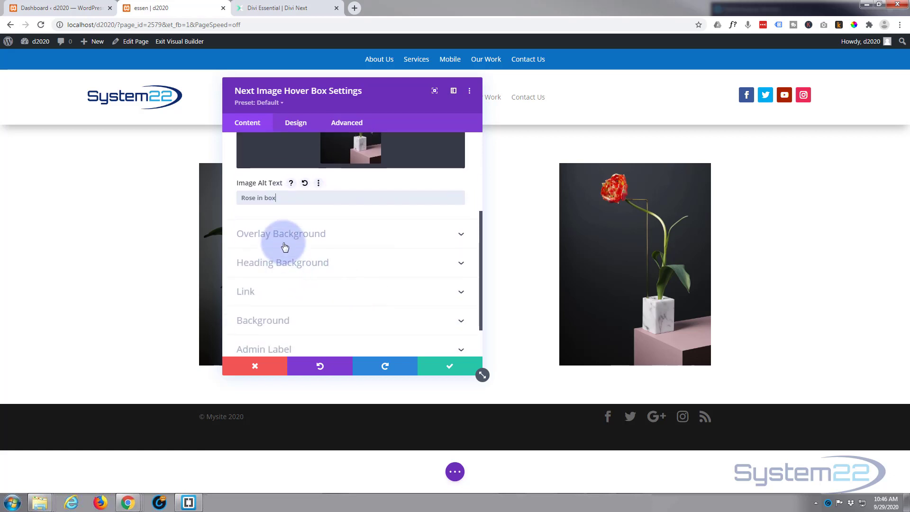
{"action": "mouse_move", "coordinate": [601, 241]}
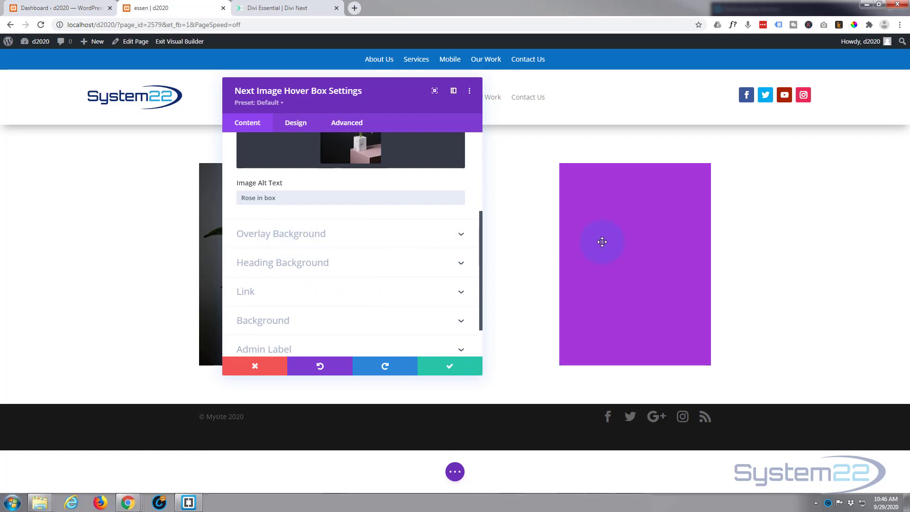
{"action": "left_click", "coordinate": [366, 241]}
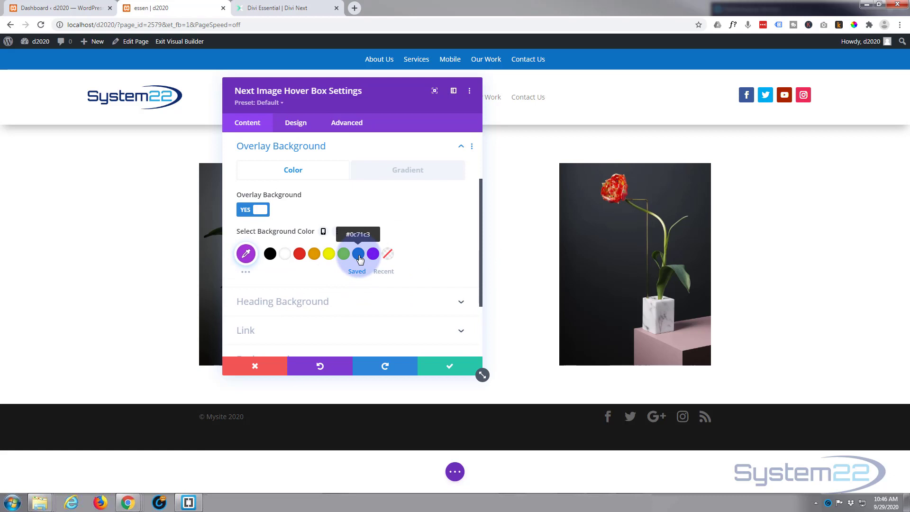
{"action": "left_click", "coordinate": [359, 256]}
{"action": "mouse_move", "coordinate": [646, 252]}
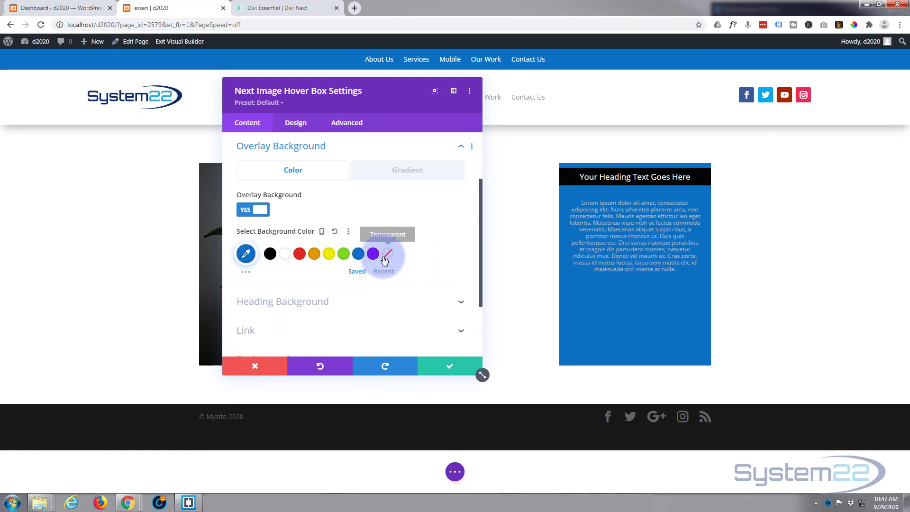
{"action": "left_click", "coordinate": [385, 257]}
Set the heading background colour to purple #8300e9
{"action": "scroll", "coordinate": [375, 255], "scroll_direction": "down", "scroll_amount": 1}
{"action": "left_click", "coordinate": [368, 256]}
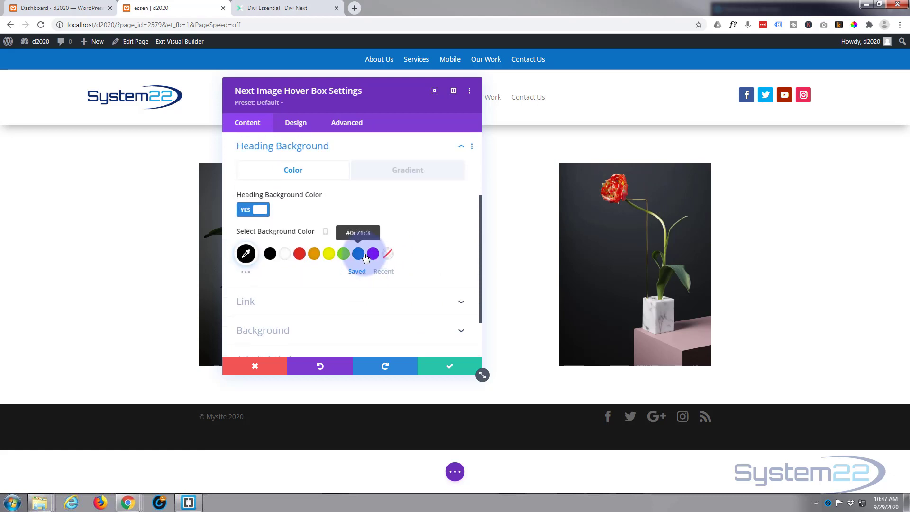
{"action": "mouse_move", "coordinate": [612, 246]}
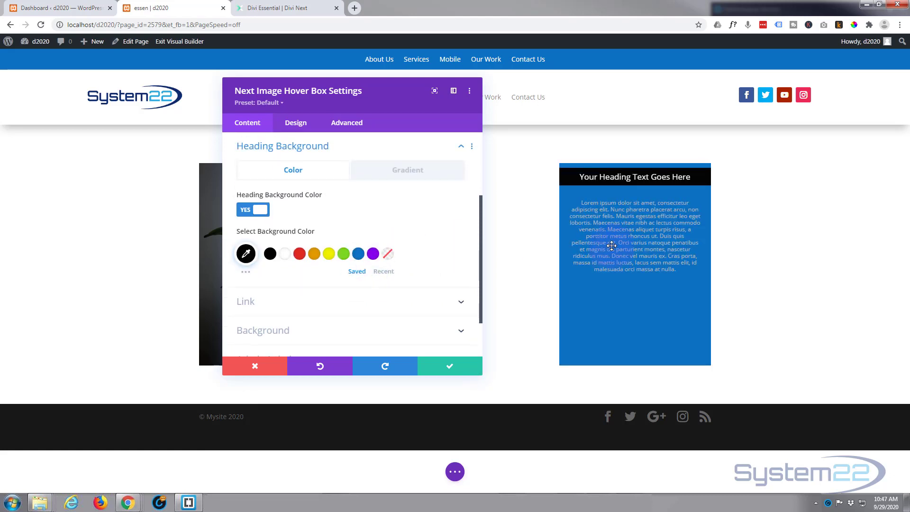
{"action": "left_click", "coordinate": [373, 254]}
{"action": "mouse_move", "coordinate": [647, 253]}
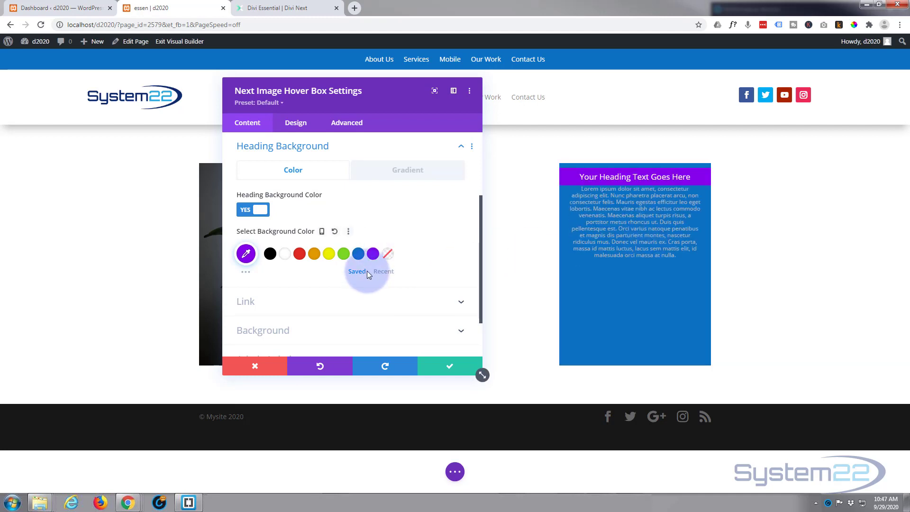
{"action": "scroll", "coordinate": [366, 274], "scroll_direction": "down", "scroll_amount": 1}
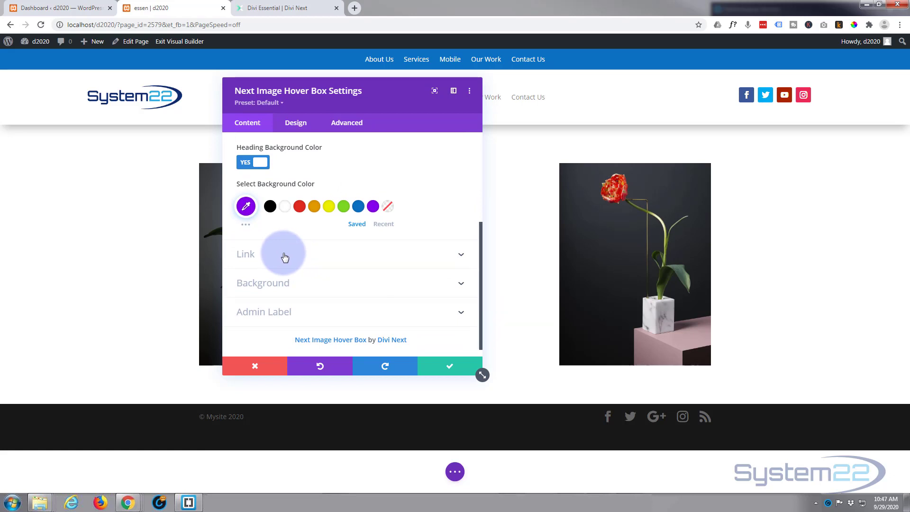
Show the Link settings, leaving the URL empty and Module Link Target as In The Same Window
{"action": "left_click", "coordinate": [315, 255]}
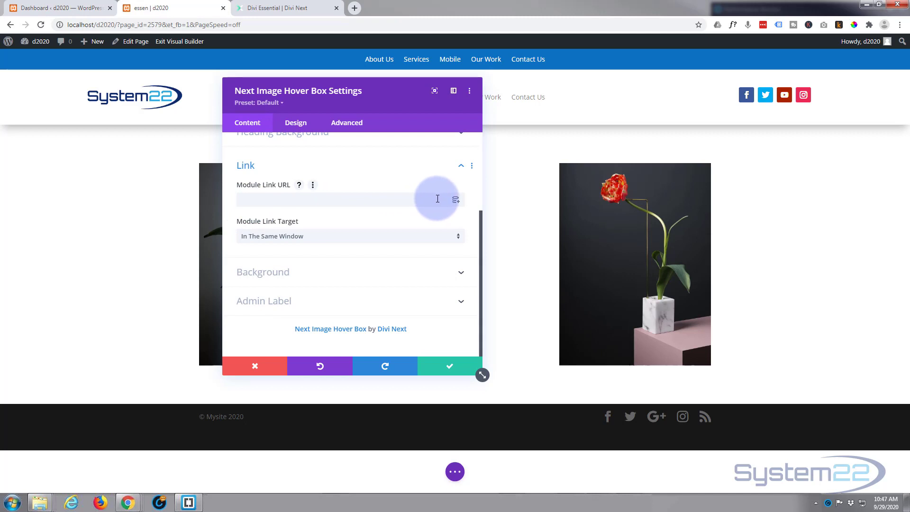
{"action": "left_click", "coordinate": [362, 241]}
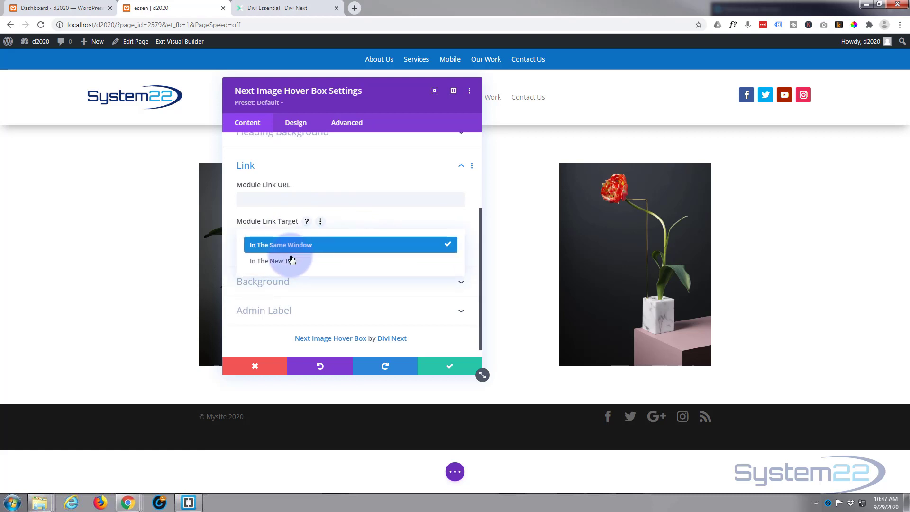
{"action": "left_click", "coordinate": [366, 215]}
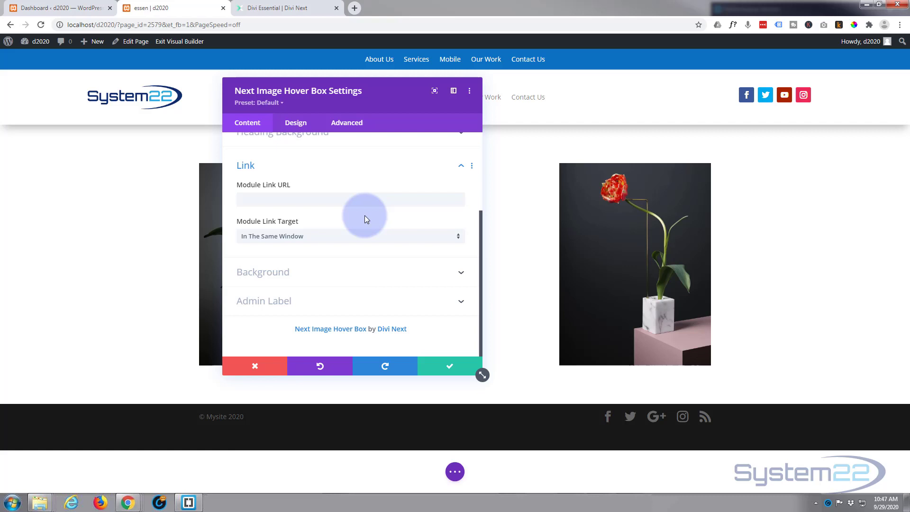
Set the module's background colour to black #000000 in the Background options
{"action": "left_click", "coordinate": [367, 277]}
{"action": "mouse_move", "coordinate": [606, 260]}
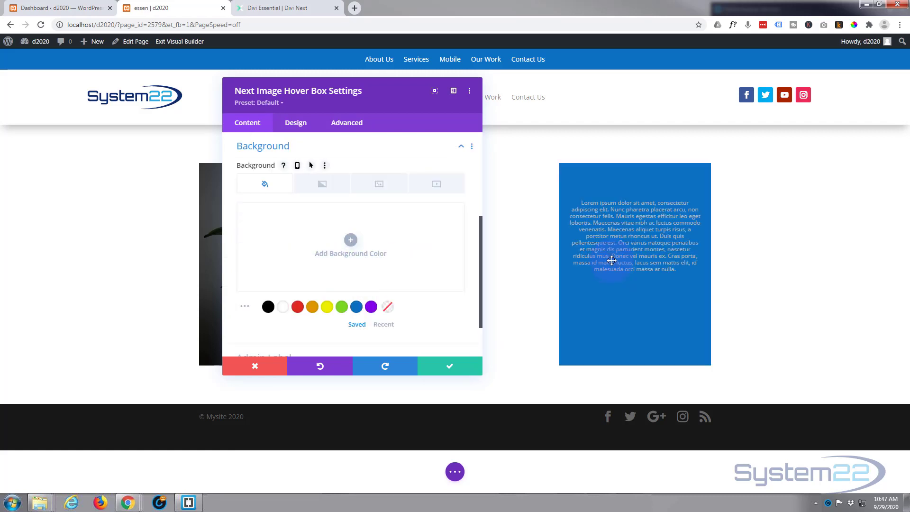
{"action": "left_click", "coordinate": [268, 307]}
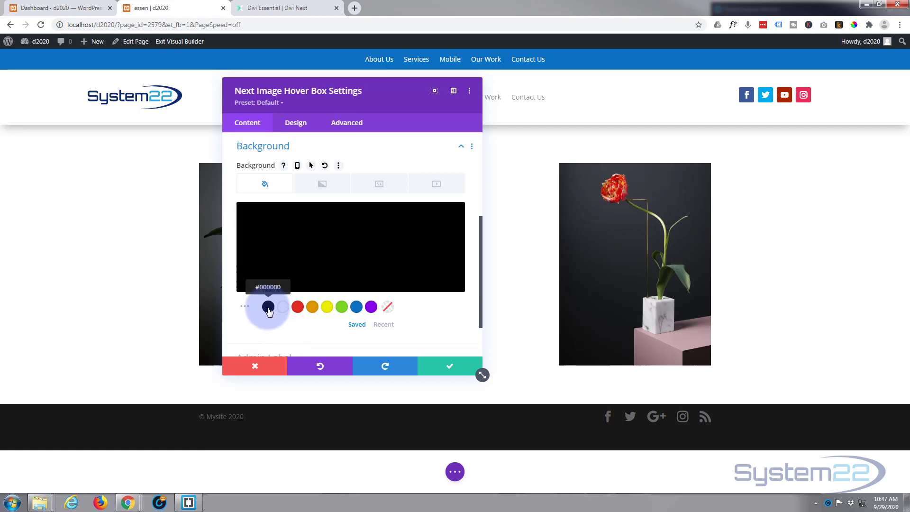
{"action": "mouse_move", "coordinate": [634, 276]}
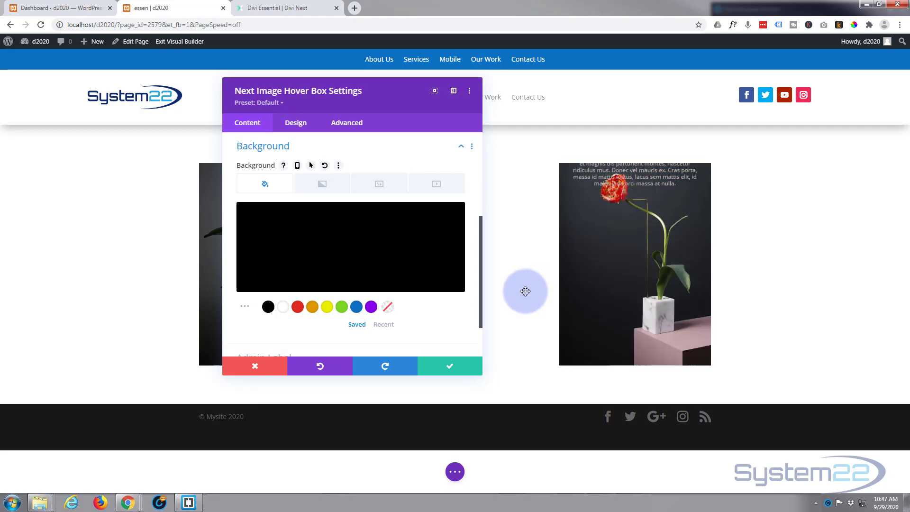
{"action": "scroll", "coordinate": [365, 285], "scroll_direction": "down", "scroll_amount": 1}
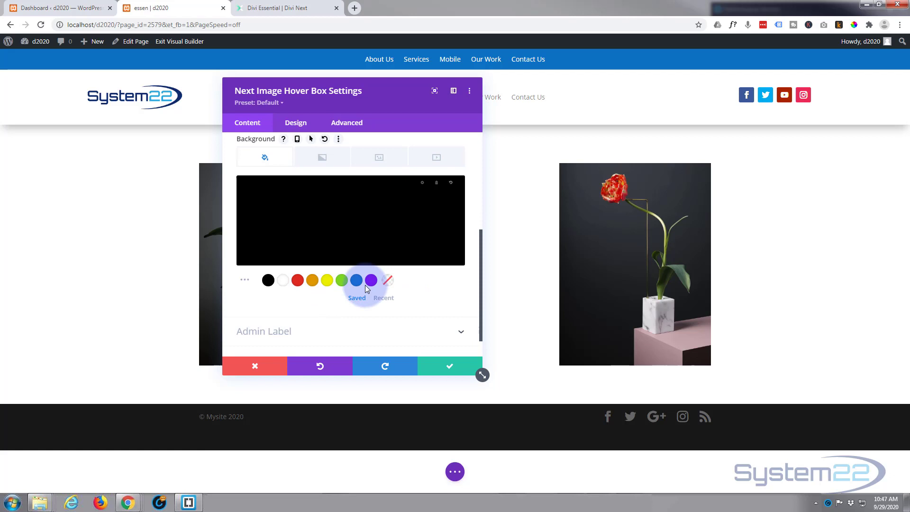
{"action": "scroll", "coordinate": [365, 285], "scroll_direction": "down", "scroll_amount": 1}
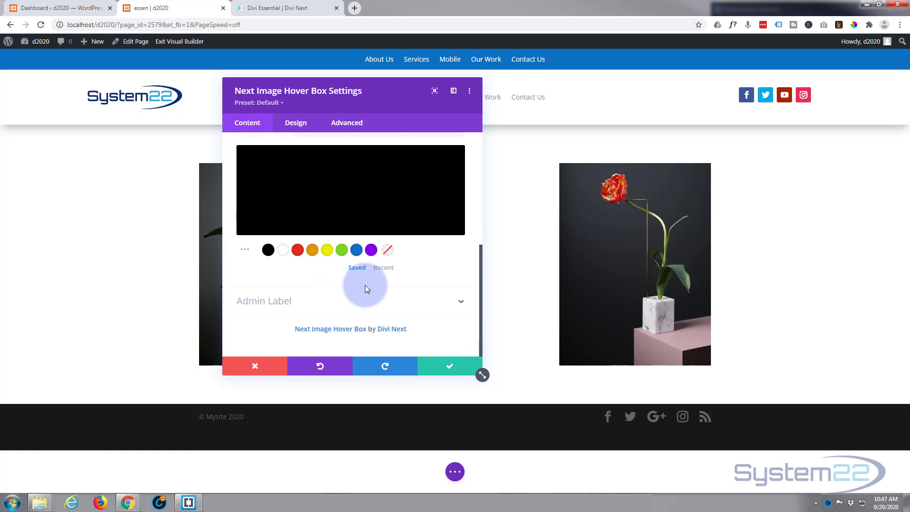
In the Design tab's Hover Effect settings, try Effect 4, then Effect 6 as the image hover
{"action": "left_click", "coordinate": [296, 124]}
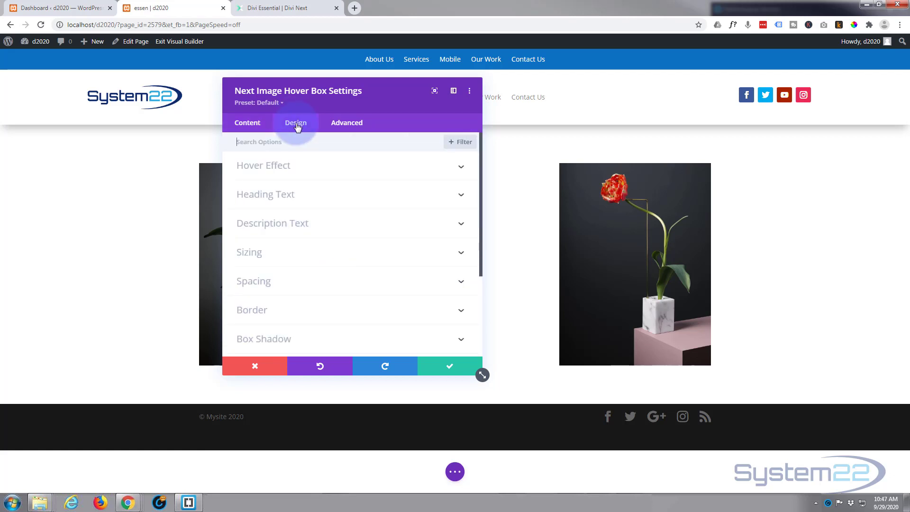
{"action": "left_click", "coordinate": [360, 168]}
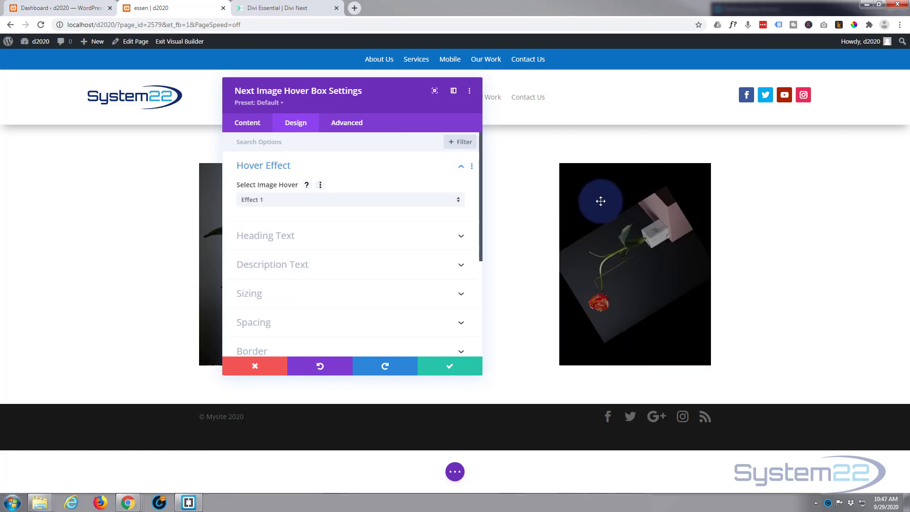
{"action": "left_click", "coordinate": [329, 201]}
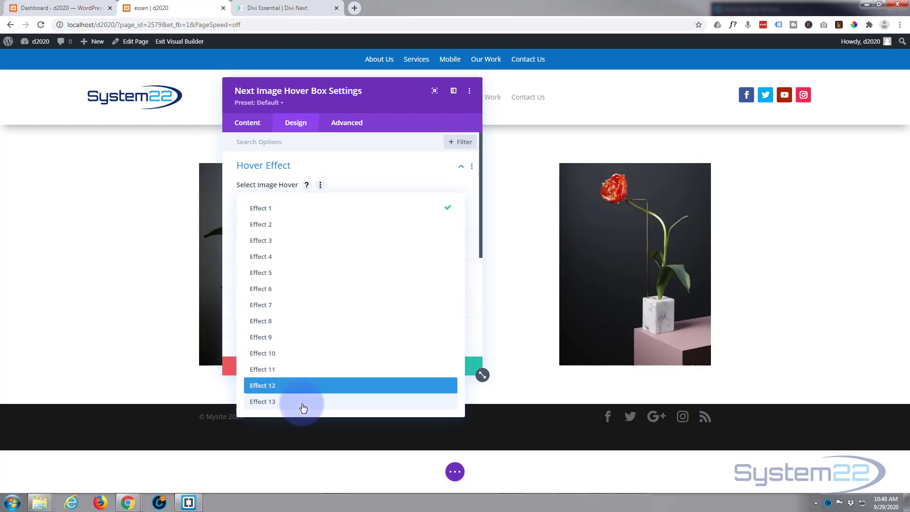
{"action": "left_click", "coordinate": [283, 256]}
{"action": "mouse_move", "coordinate": [600, 256]}
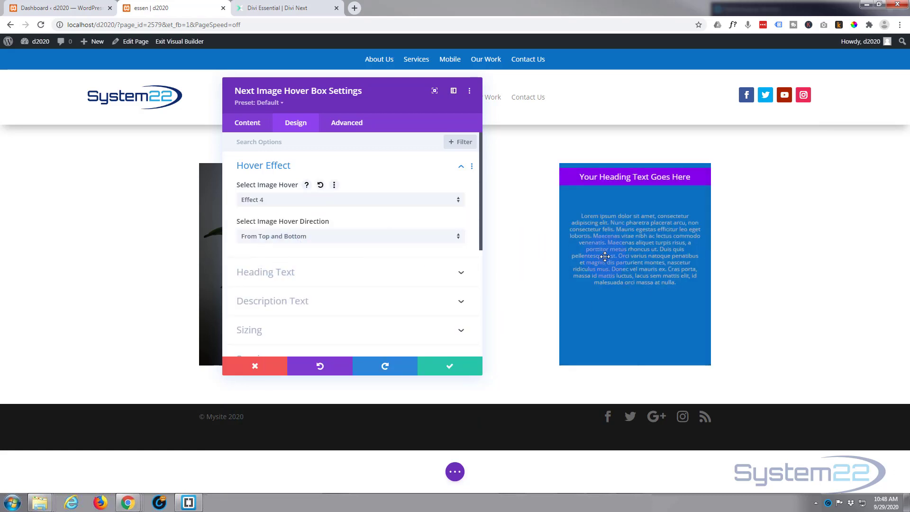
{"action": "left_click", "coordinate": [330, 207]}
{"action": "left_click", "coordinate": [301, 290]}
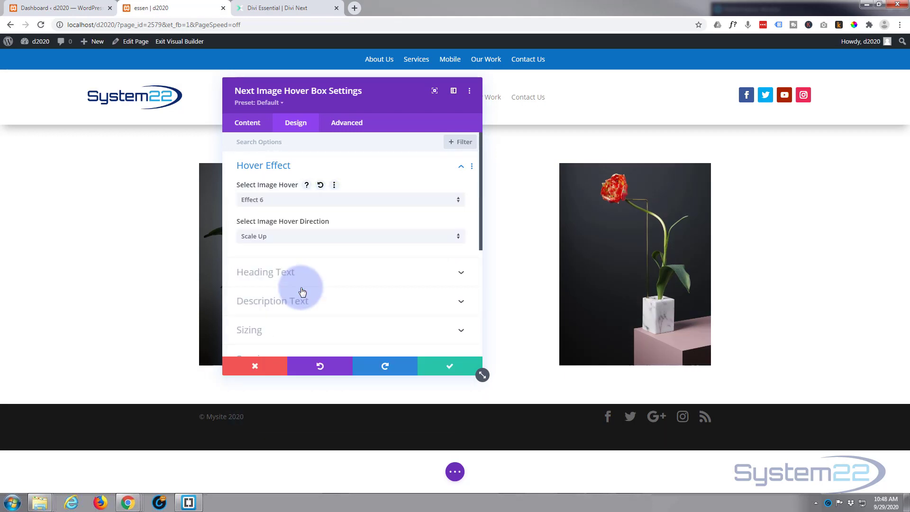
{"action": "mouse_move", "coordinate": [670, 260]}
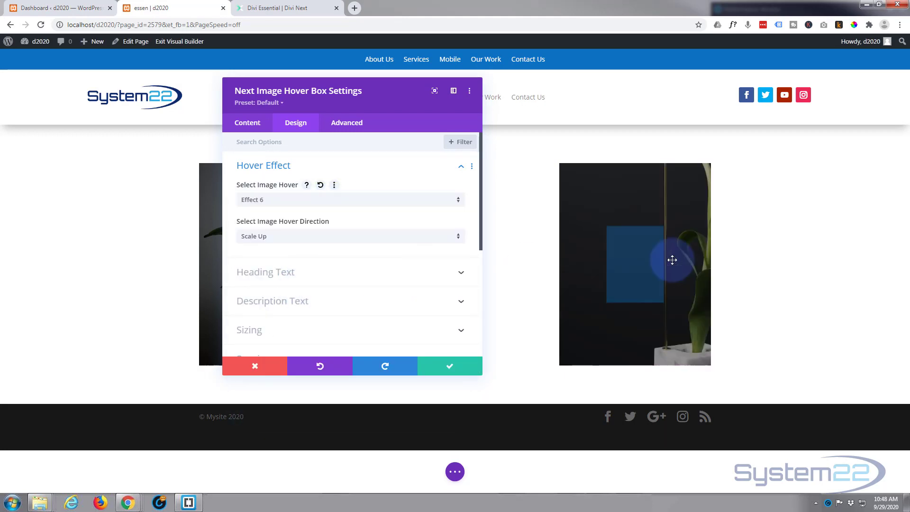
Set the hover direction to Scale Down Up, try Effect 9, then settle on Effect 12
{"action": "left_click", "coordinate": [321, 237]}
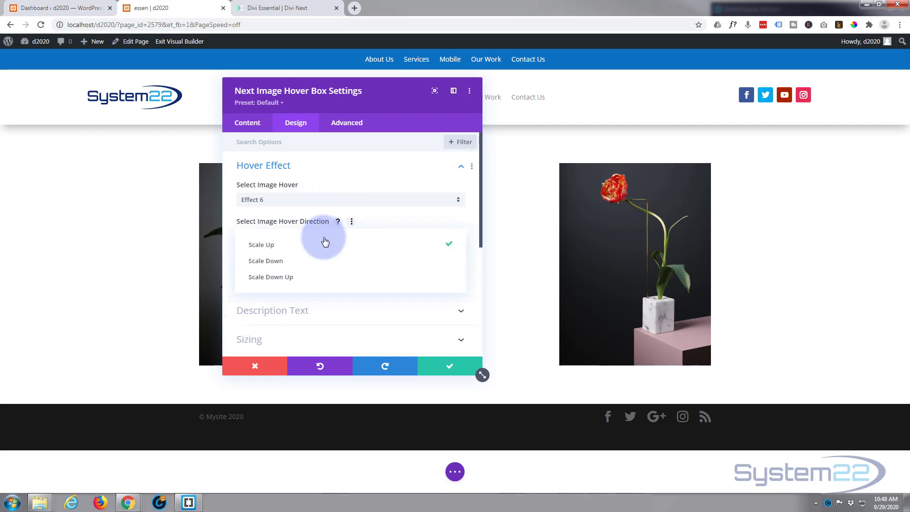
{"action": "left_click", "coordinate": [308, 277]}
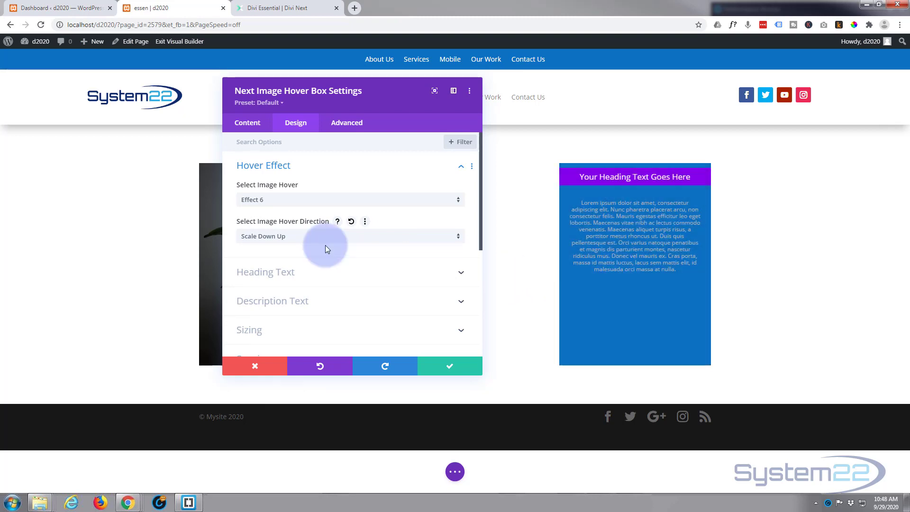
{"action": "left_click", "coordinate": [295, 207]}
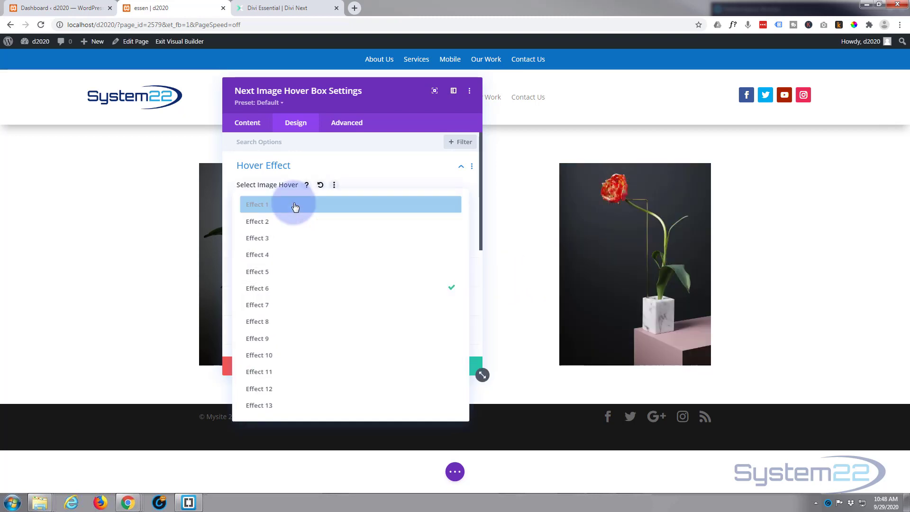
{"action": "left_click", "coordinate": [280, 337]}
{"action": "mouse_move", "coordinate": [618, 266]}
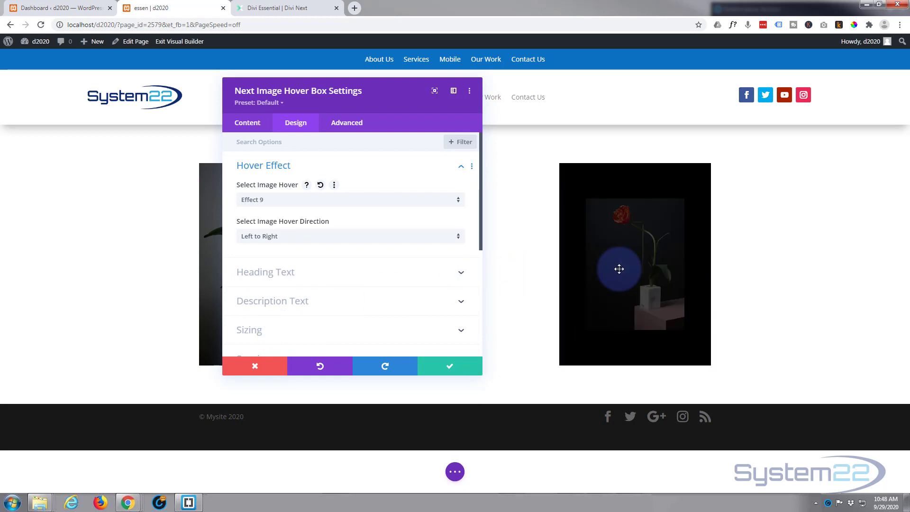
{"action": "left_click", "coordinate": [318, 201]}
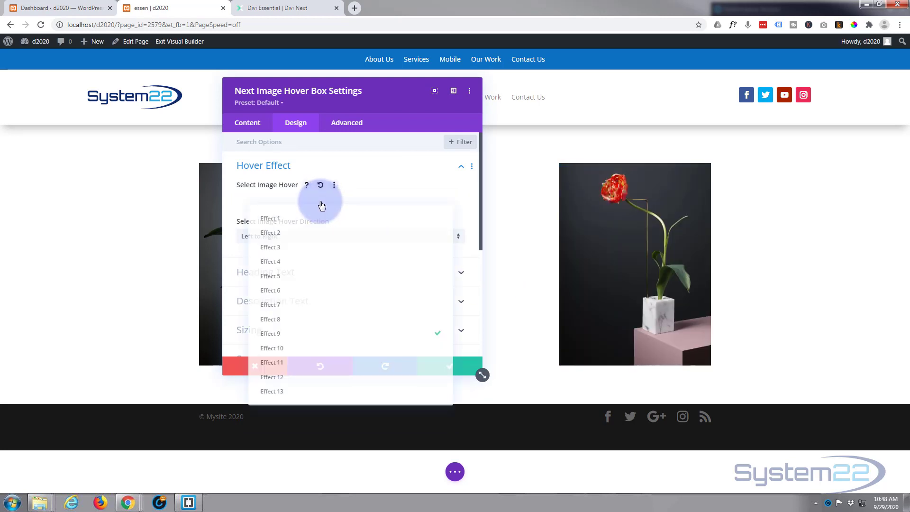
{"action": "left_click", "coordinate": [301, 385]}
{"action": "mouse_move", "coordinate": [610, 267]}
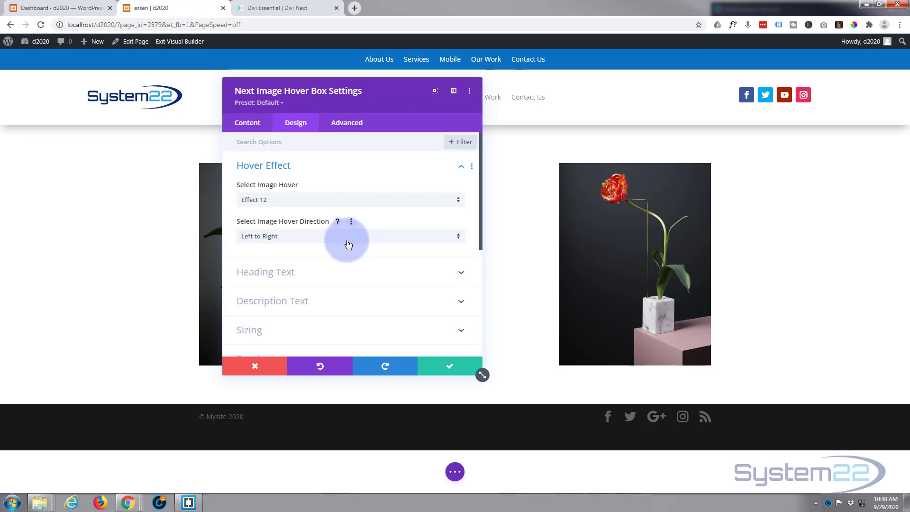
Try Effect 13, then switch back to Effect 4 with a Bottom to Top hover direction
{"action": "left_click", "coordinate": [303, 203]}
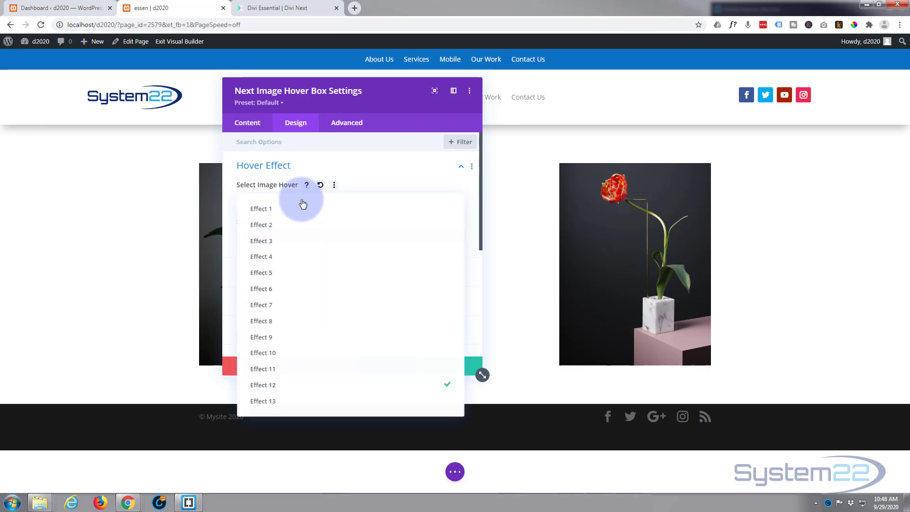
{"action": "left_click", "coordinate": [283, 404]}
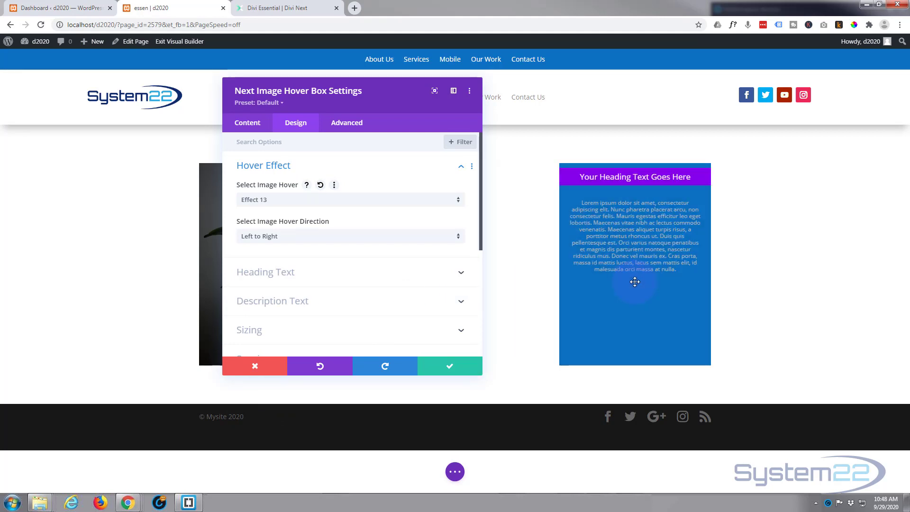
{"action": "left_click", "coordinate": [351, 200]}
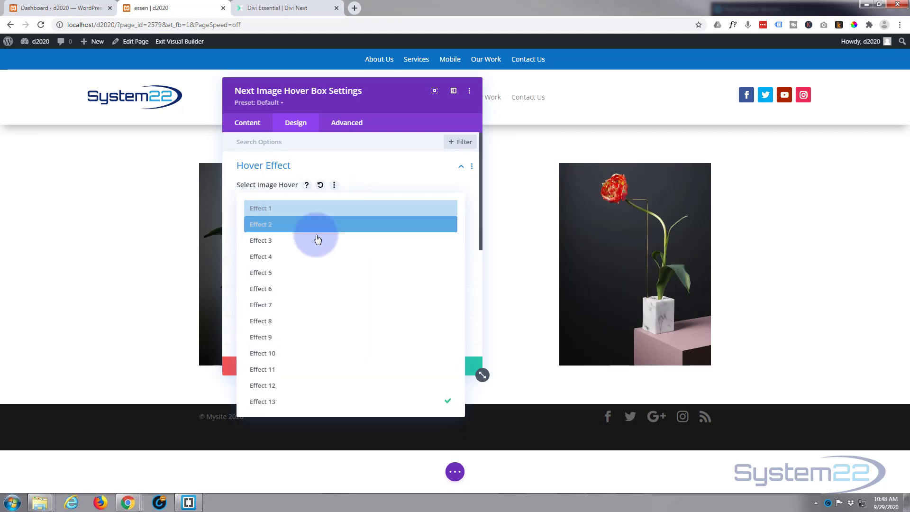
{"action": "left_click", "coordinate": [310, 257]}
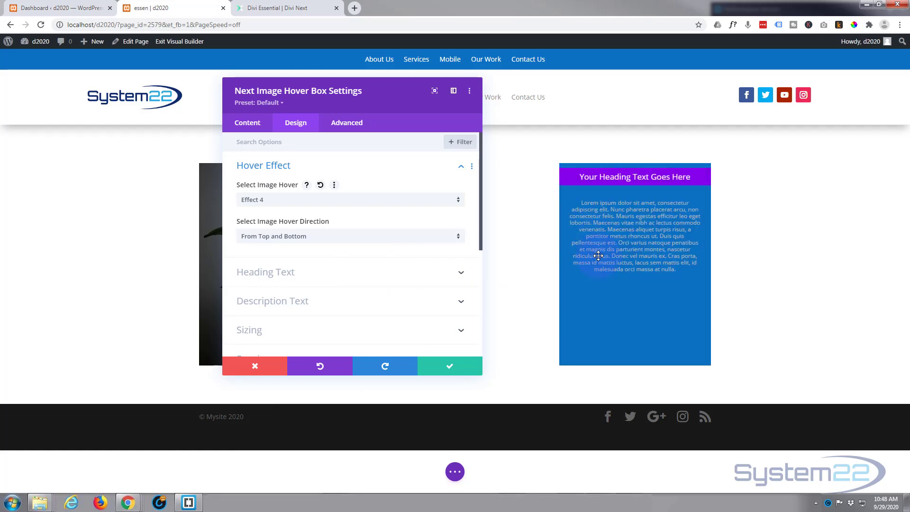
{"action": "left_click", "coordinate": [341, 238]}
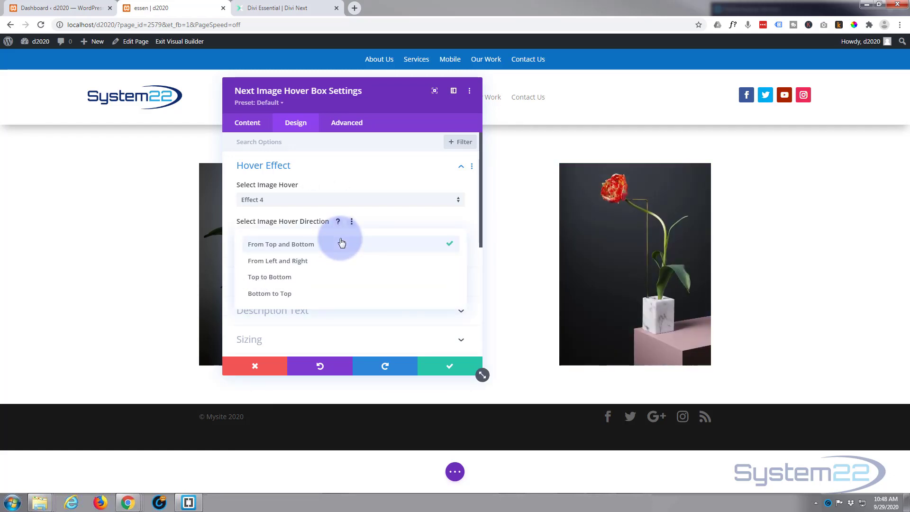
{"action": "left_click", "coordinate": [310, 294]}
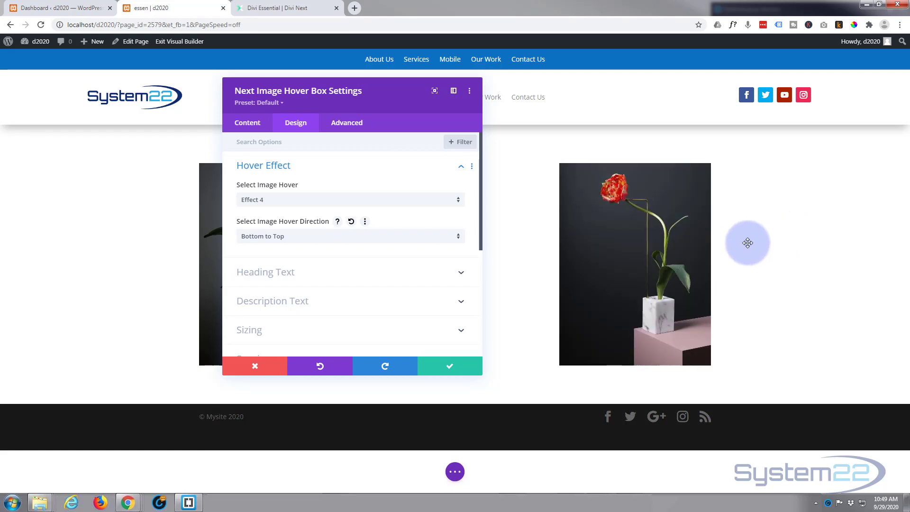
Set the Heading Text font weight to Semi Bold
{"action": "left_click", "coordinate": [336, 278]}
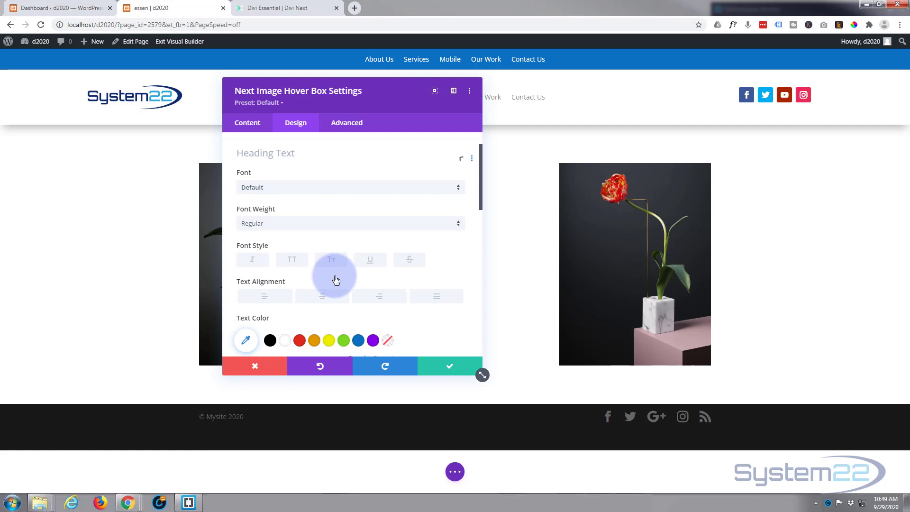
{"action": "scroll", "coordinate": [301, 217], "scroll_direction": "down", "scroll_amount": 1}
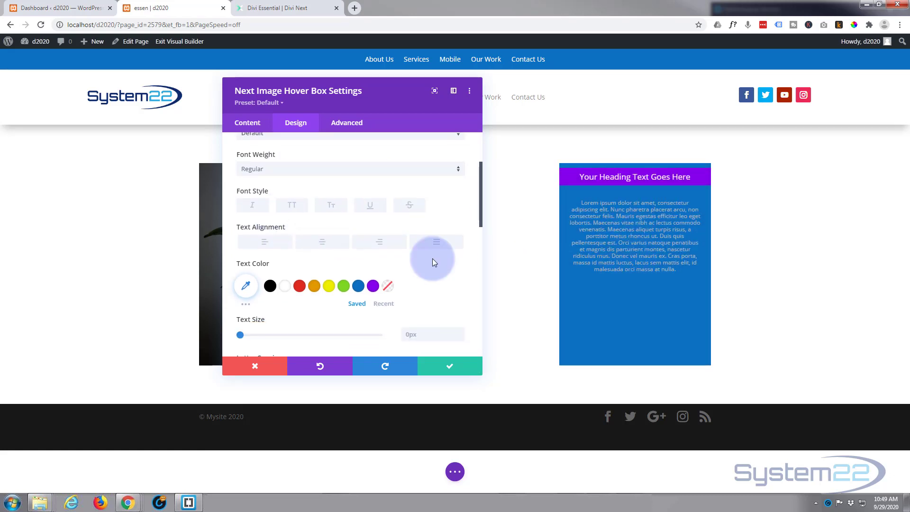
{"action": "left_click", "coordinate": [297, 171]}
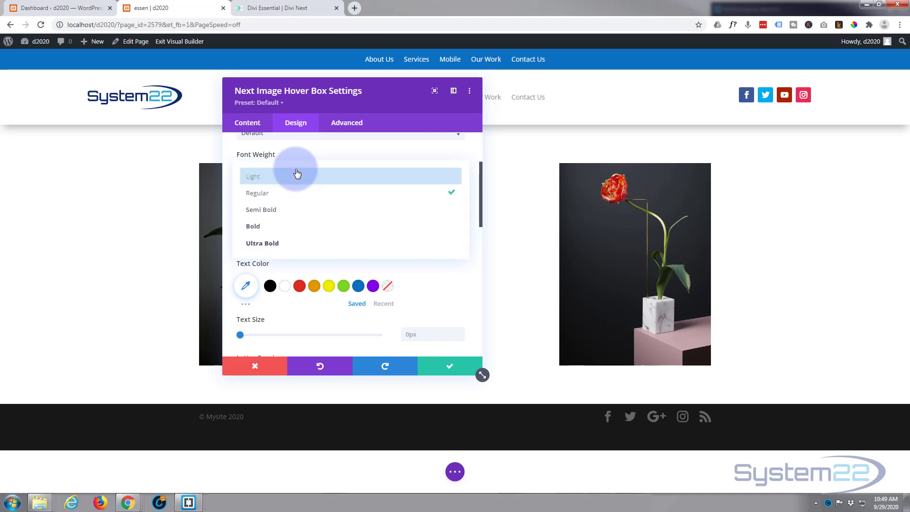
{"action": "left_click", "coordinate": [281, 210]}
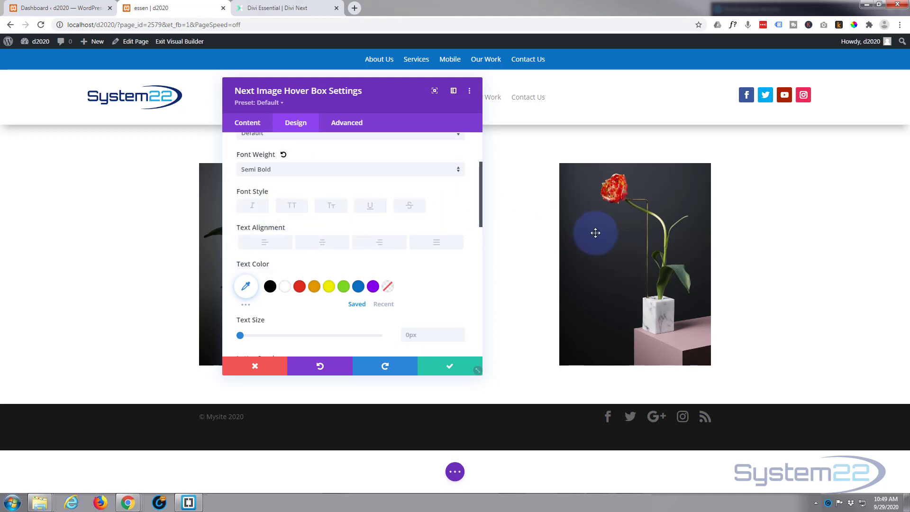
{"action": "mouse_move", "coordinate": [596, 233]}
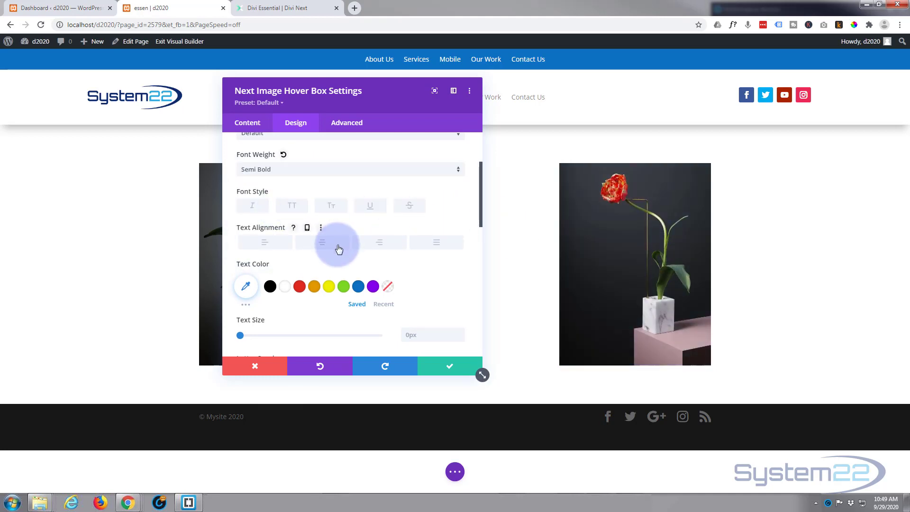
Apply the second Text Shadow preset (0em horizontal, 0.1em vertical) to the heading
{"action": "scroll", "coordinate": [337, 245], "scroll_direction": "down", "scroll_amount": 3}
{"action": "scroll", "coordinate": [338, 245], "scroll_direction": "down", "scroll_amount": 4}
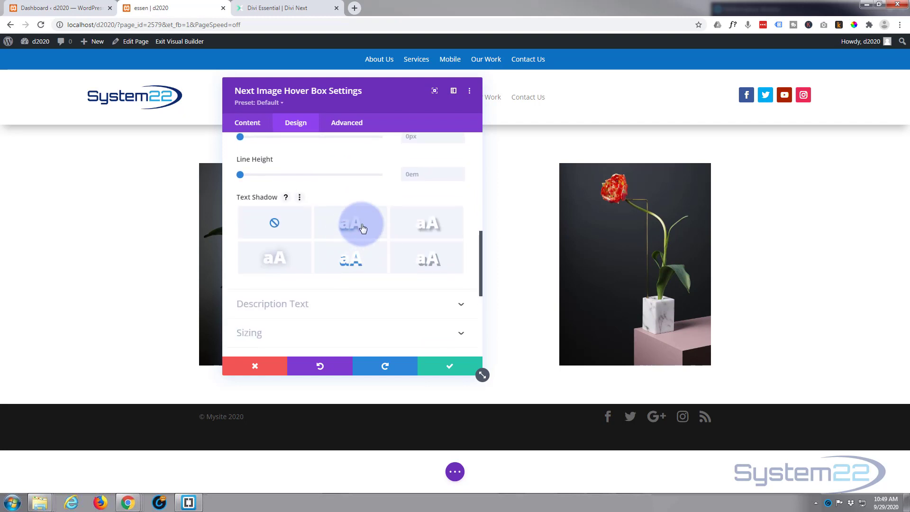
{"action": "left_click", "coordinate": [361, 227]}
{"action": "mouse_move", "coordinate": [604, 254]}
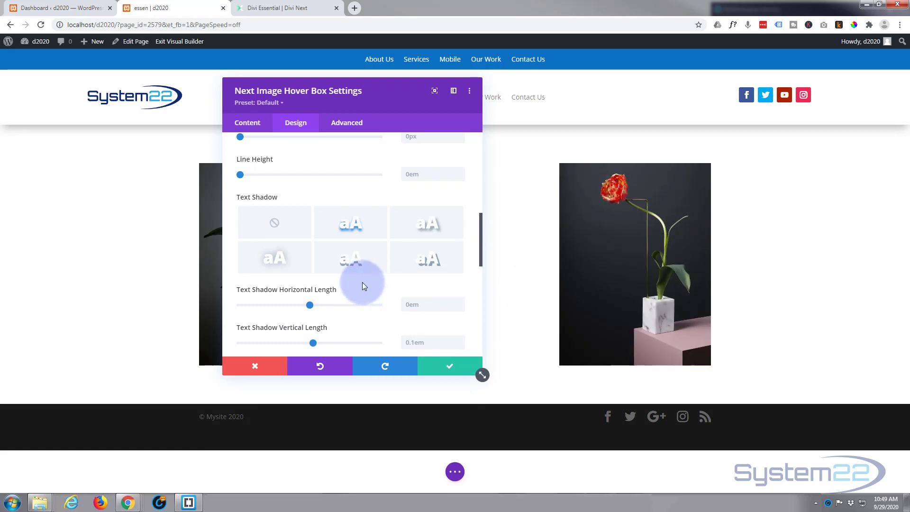
{"action": "scroll", "coordinate": [363, 284], "scroll_direction": "down", "scroll_amount": 3}
{"action": "scroll", "coordinate": [362, 283], "scroll_direction": "down", "scroll_amount": 2}
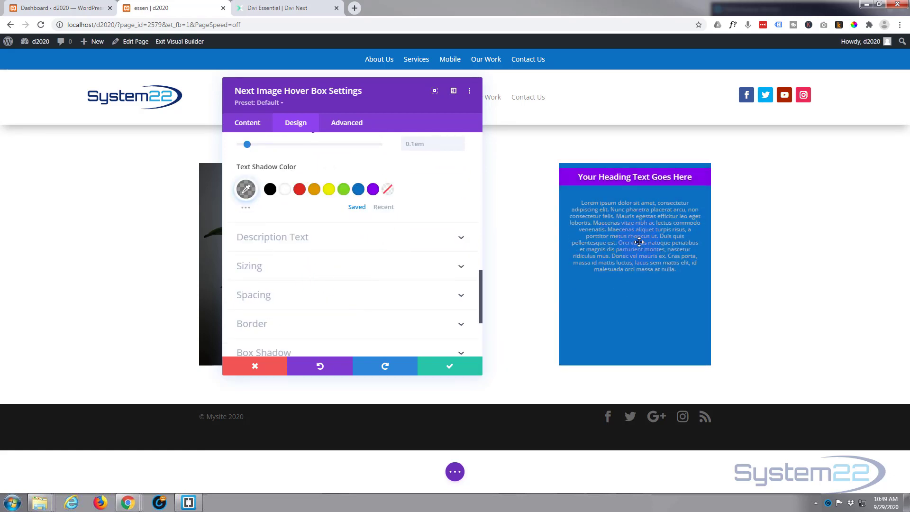
Set the Description Text color to white #ffffff and drag its size to 14px
{"action": "left_click", "coordinate": [323, 238]}
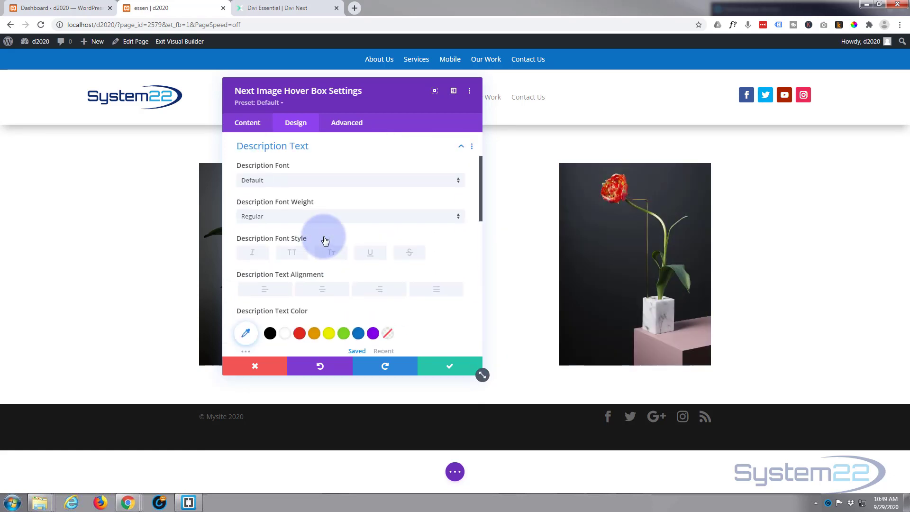
{"action": "scroll", "coordinate": [302, 244], "scroll_direction": "down", "scroll_amount": 1}
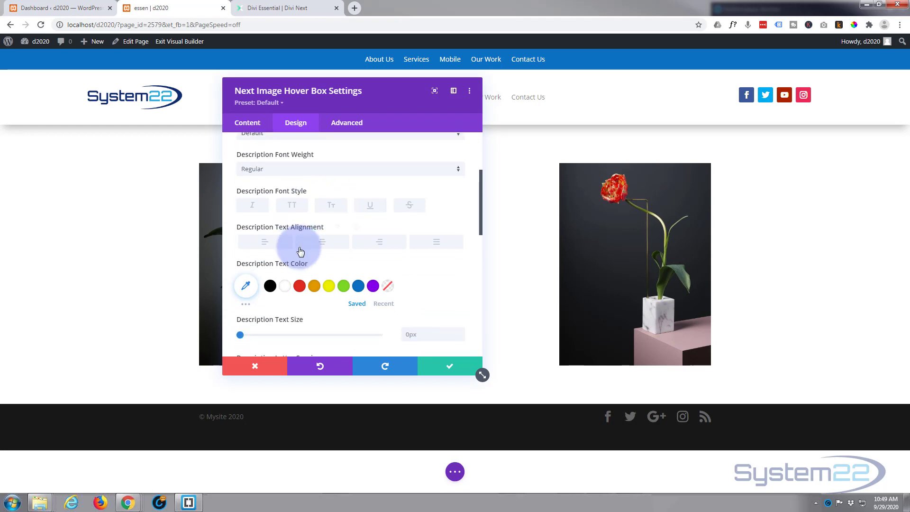
{"action": "left_click", "coordinate": [285, 287]}
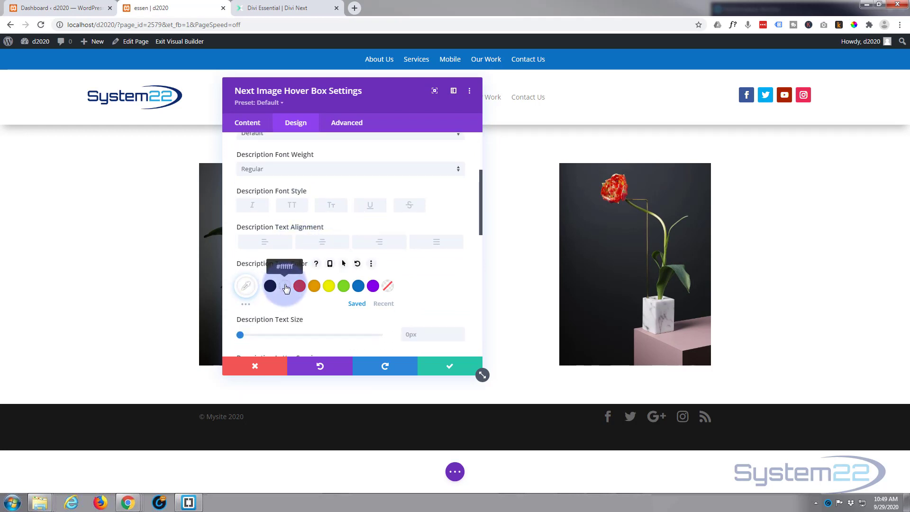
{"action": "left_click", "coordinate": [243, 291]}
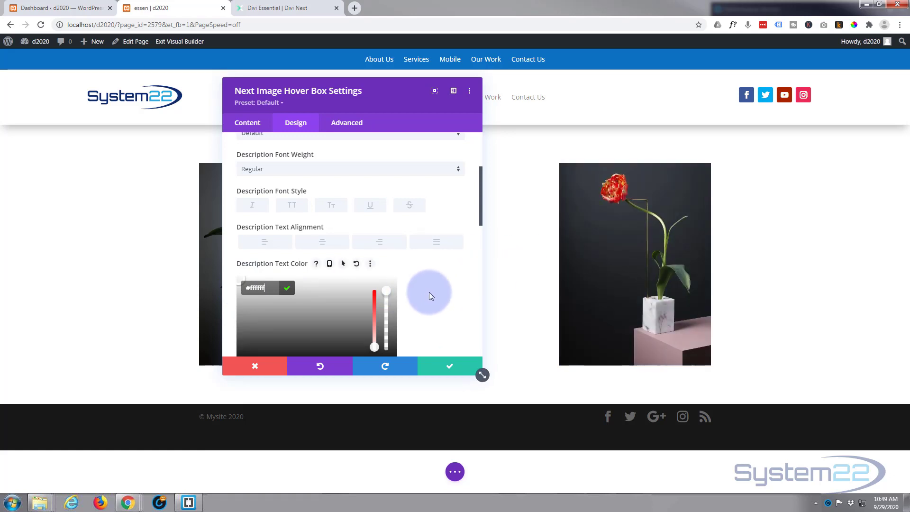
{"action": "scroll", "coordinate": [430, 295], "scroll_direction": "down", "scroll_amount": 3}
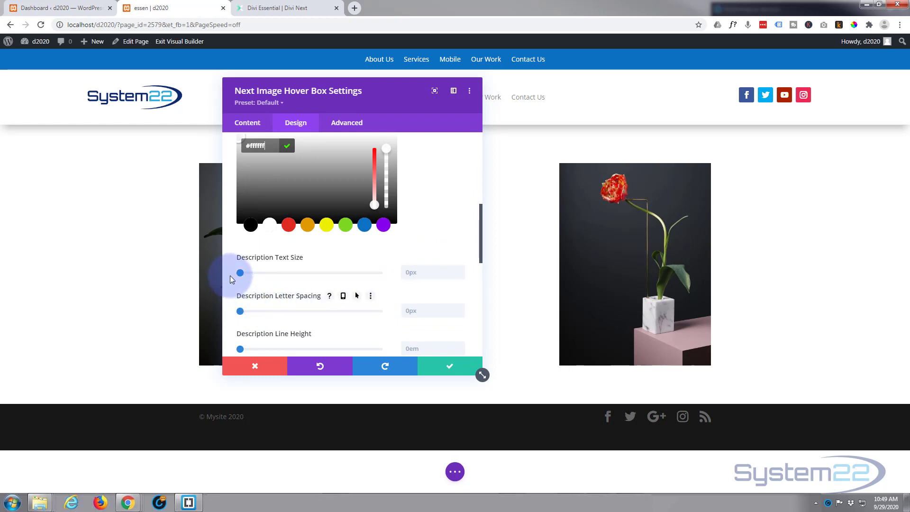
{"action": "left_click_drag", "start_coordinate": [241, 273], "coordinate": [258, 273]}
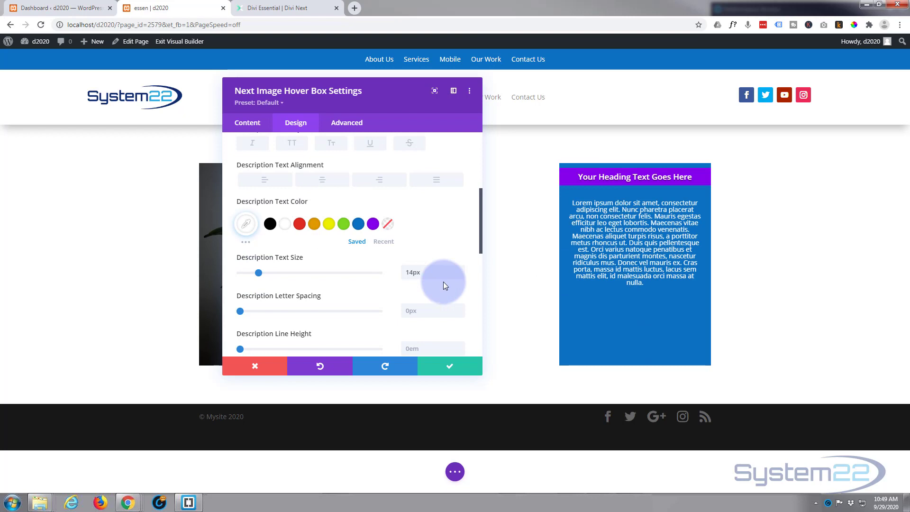
{"action": "scroll", "coordinate": [306, 296], "scroll_direction": "down", "scroll_amount": 2}
{"action": "scroll", "coordinate": [306, 297], "scroll_direction": "down", "scroll_amount": 3}
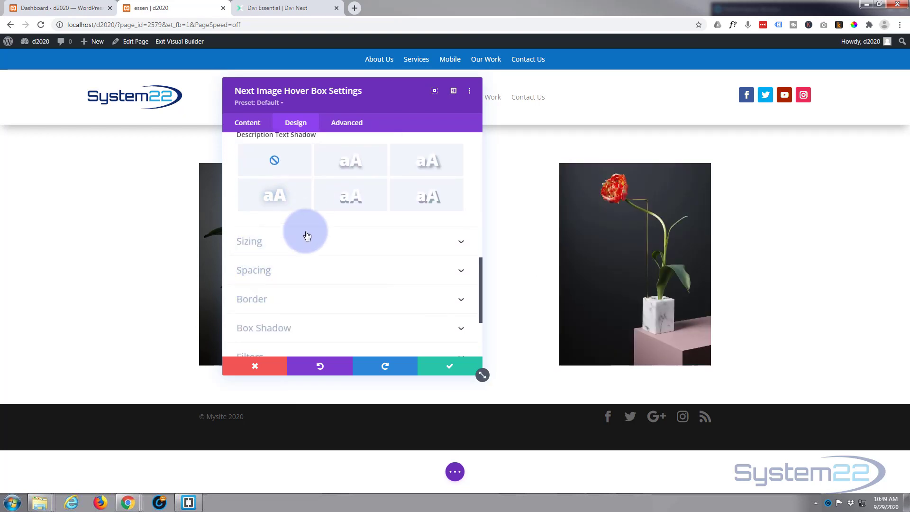
In Sizing, narrow the hover box to about half width and try center, right and left alignment
{"action": "left_click", "coordinate": [322, 243]}
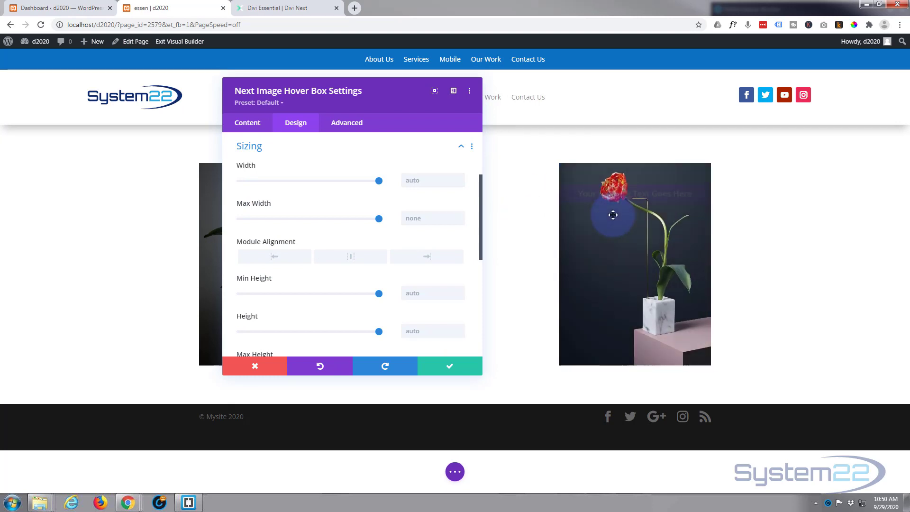
{"action": "left_click_drag", "start_coordinate": [378, 180], "coordinate": [317, 184]}
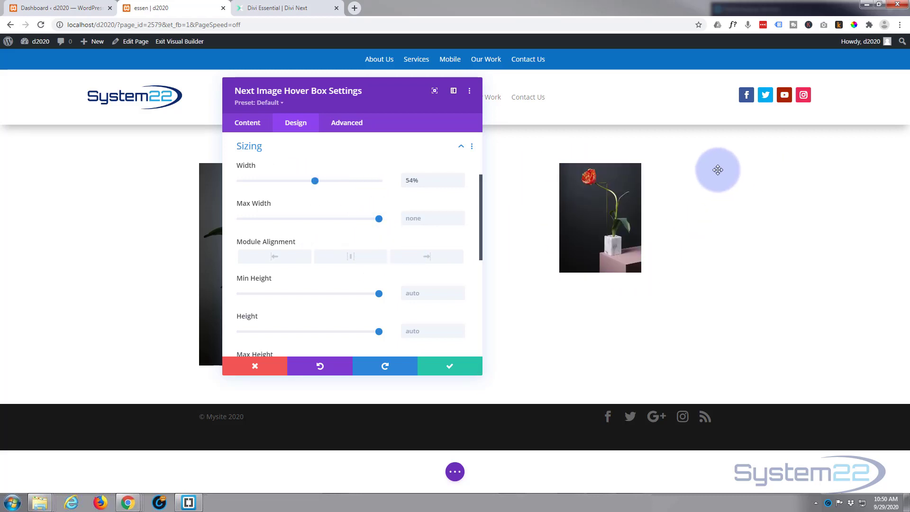
{"action": "left_click", "coordinate": [350, 257]}
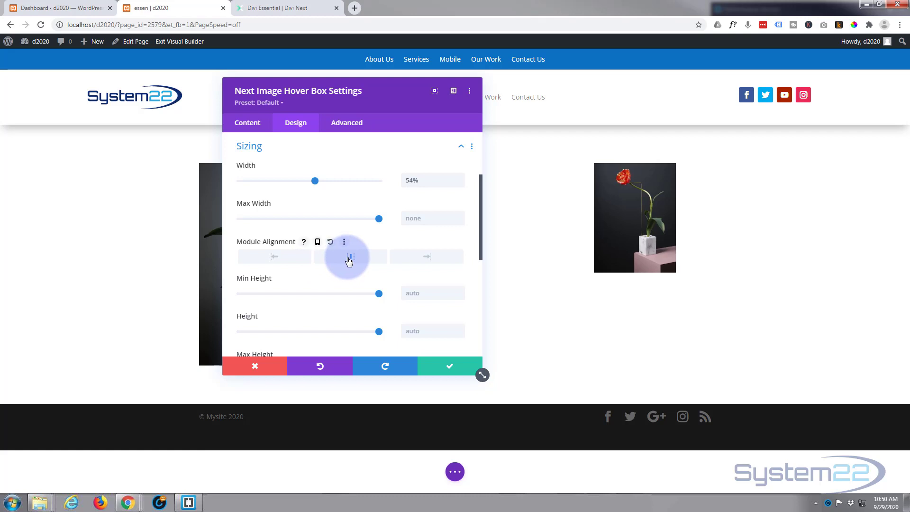
{"action": "left_click", "coordinate": [416, 259]}
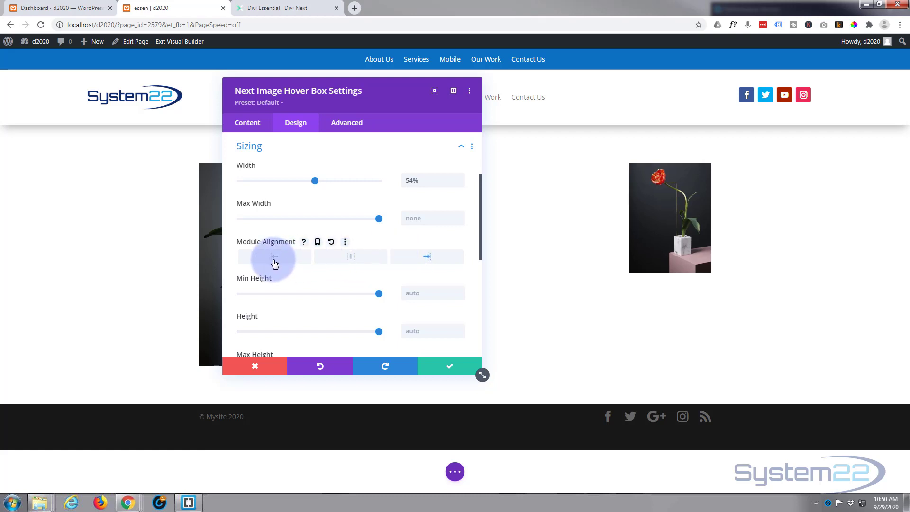
{"action": "left_click", "coordinate": [274, 261]}
Widen the hover box back to 100% width and center it
{"action": "left_click", "coordinate": [314, 180]}
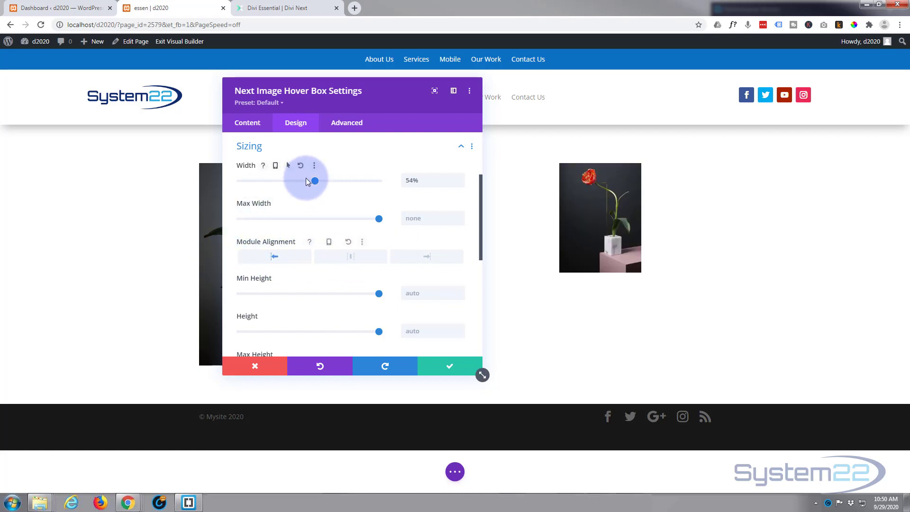
{"action": "left_click_drag", "start_coordinate": [318, 182], "coordinate": [388, 182]}
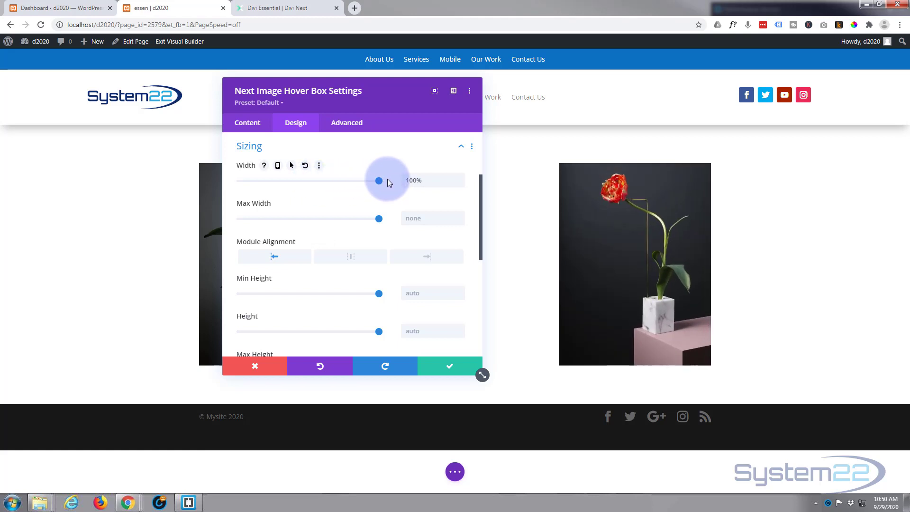
{"action": "left_click", "coordinate": [345, 257]}
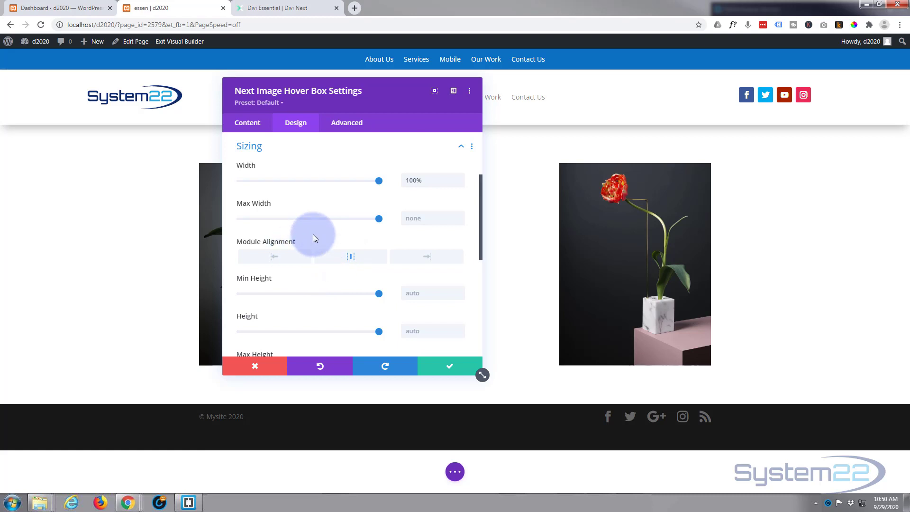
{"action": "scroll", "coordinate": [314, 237], "scroll_direction": "down", "scroll_amount": 3}
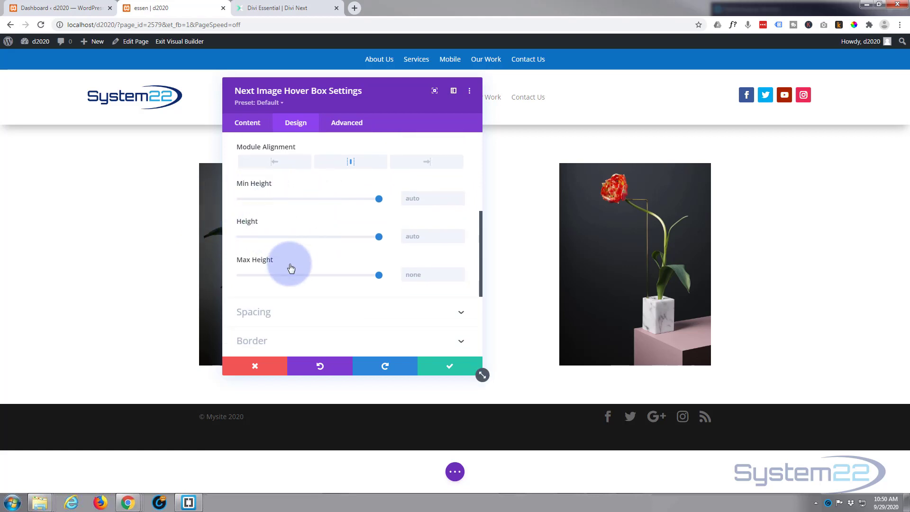
{"action": "scroll", "coordinate": [291, 268], "scroll_direction": "down", "scroll_amount": 2}
In Spacing, set Heading Margin Top to 50px and linked Heading Padding top/bottom to 20px
{"action": "left_click", "coordinate": [307, 266]}
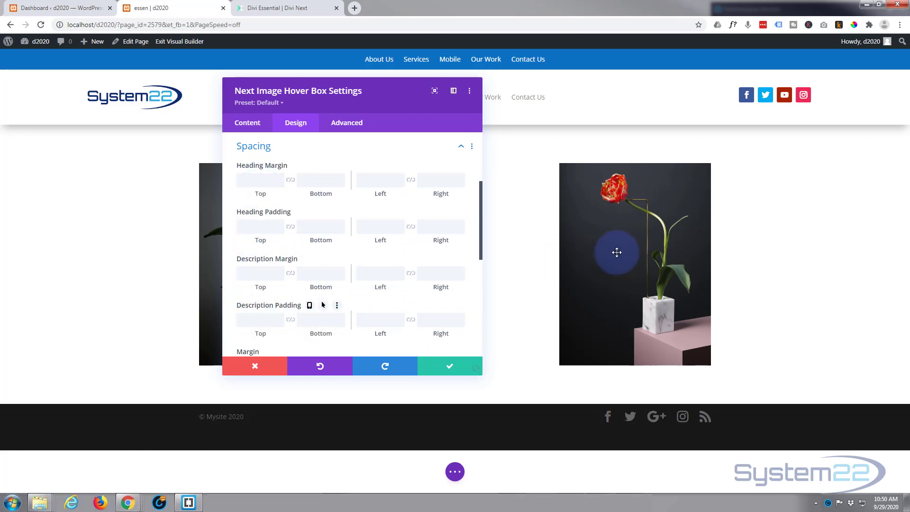
{"action": "mouse_move", "coordinate": [625, 252]}
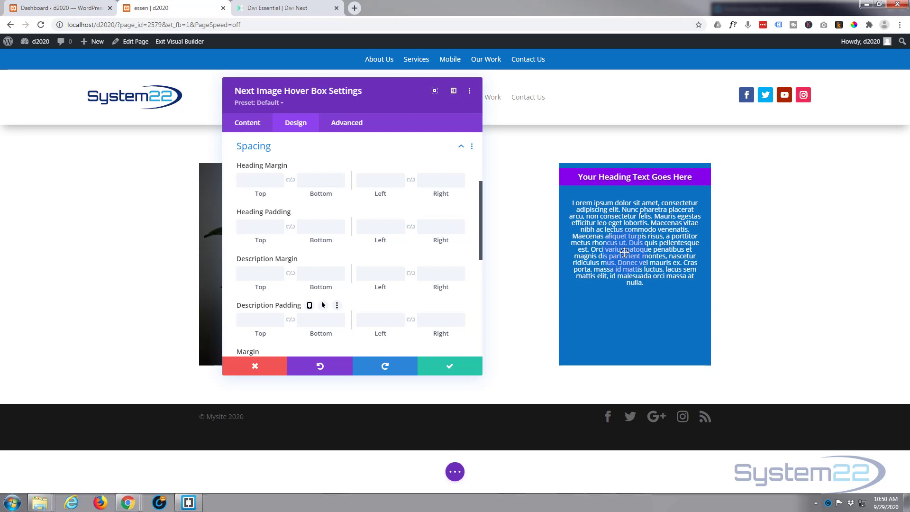
{"action": "left_click", "coordinate": [259, 181]}
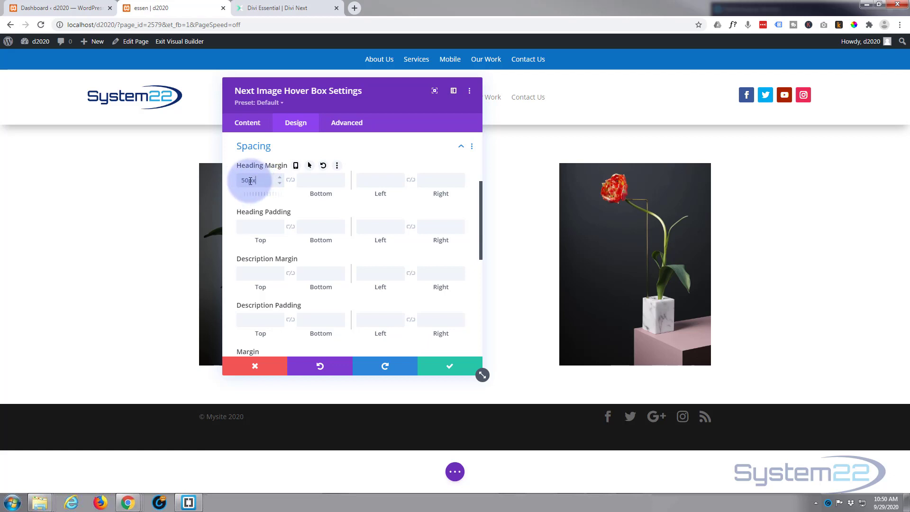
{"action": "left_click_drag", "start_coordinate": [248, 181], "coordinate": [271, 180]}
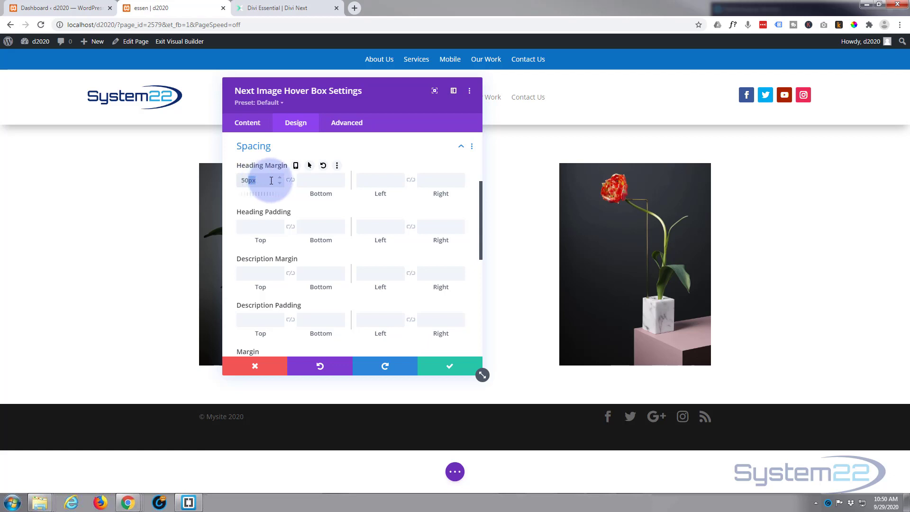
{"action": "mouse_move", "coordinate": [659, 207]}
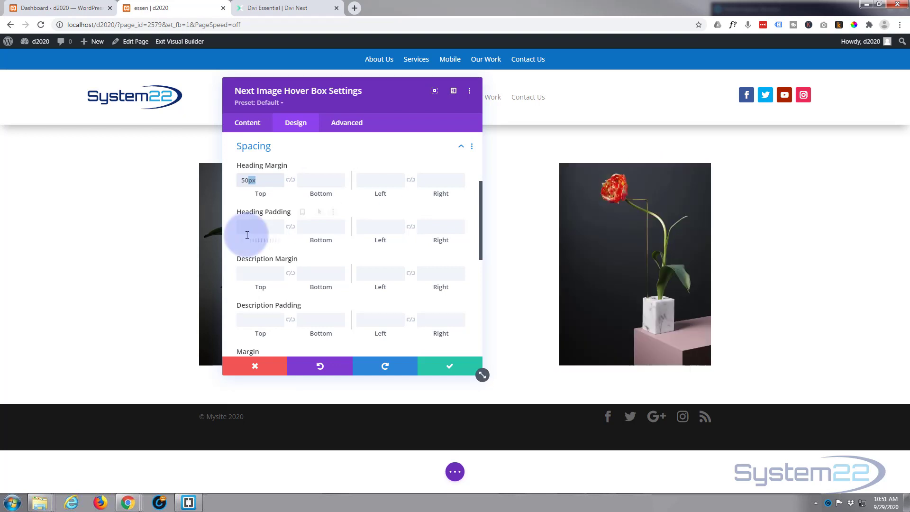
{"action": "mouse_move", "coordinate": [604, 194]}
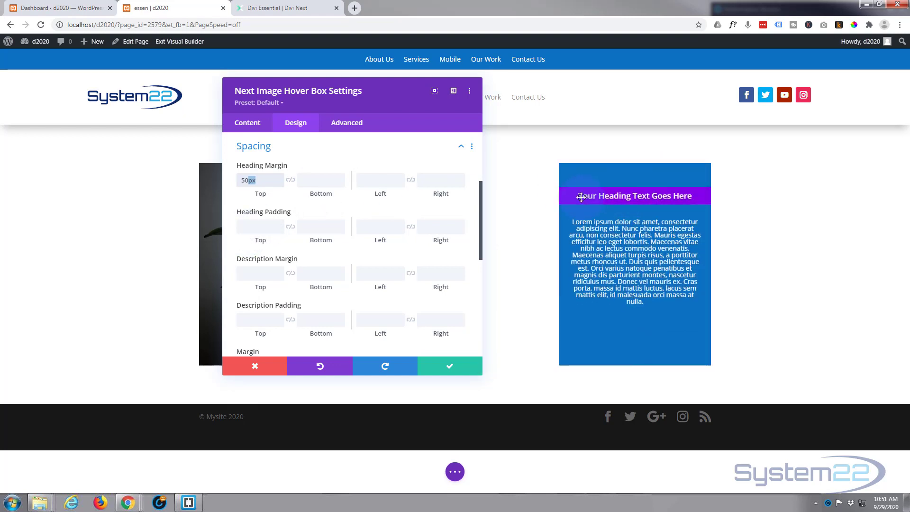
{"action": "left_click", "coordinate": [260, 225]}
{"action": "type", "text": "20"}
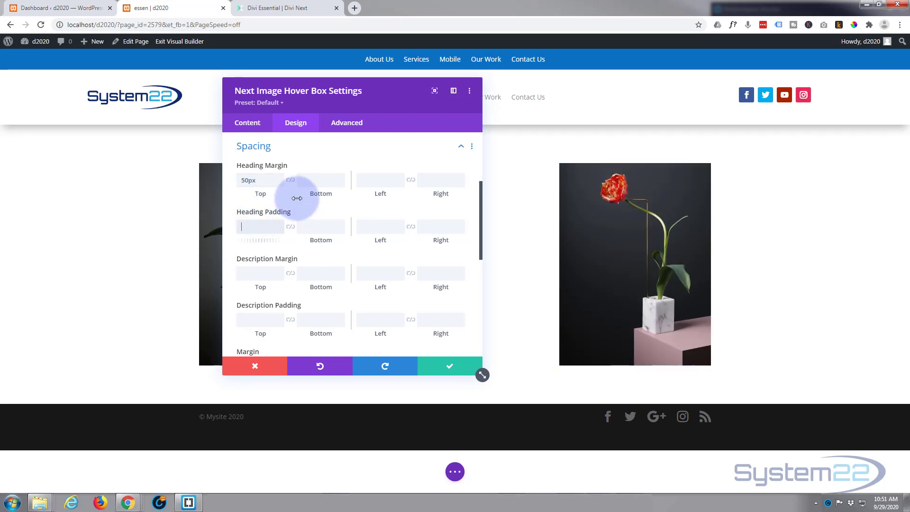
{"action": "type", "text": "px"}
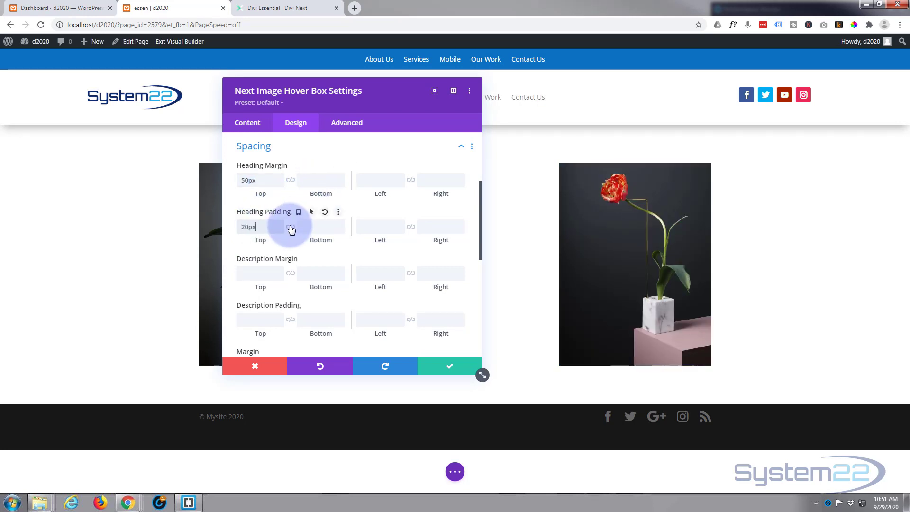
{"action": "mouse_move", "coordinate": [603, 209]}
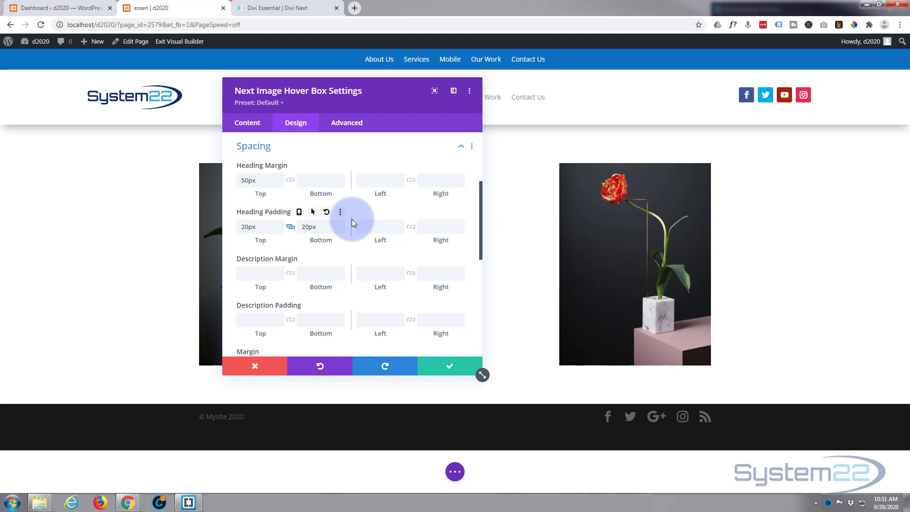
Set Description Padding to 50px top/bottom and 30px left/right, each pair linked
{"action": "scroll", "coordinate": [352, 219], "scroll_direction": "down", "scroll_amount": 1}
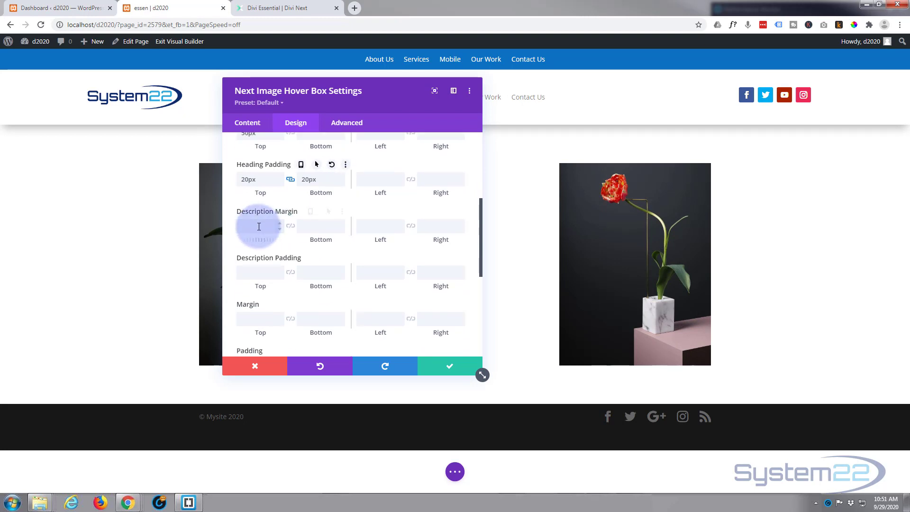
{"action": "mouse_move", "coordinate": [588, 226]}
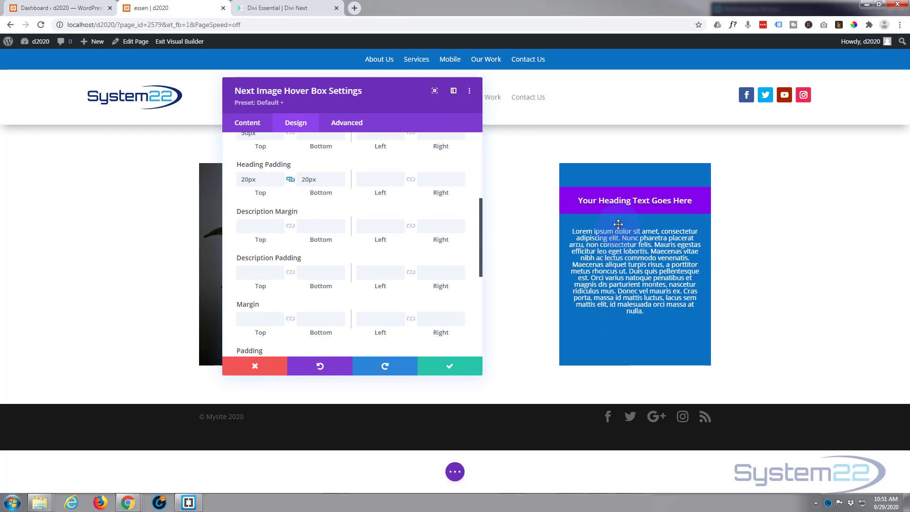
{"action": "left_click", "coordinate": [251, 271]}
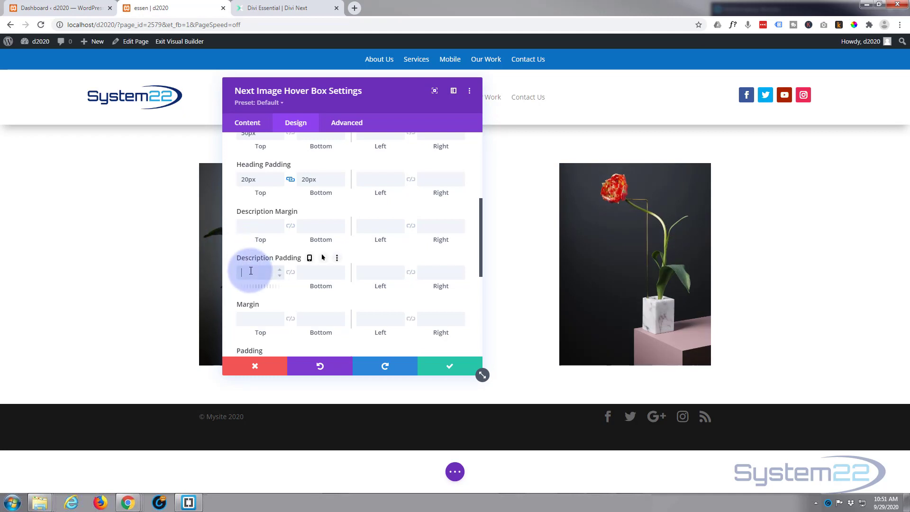
{"action": "type", "text": "50px"}
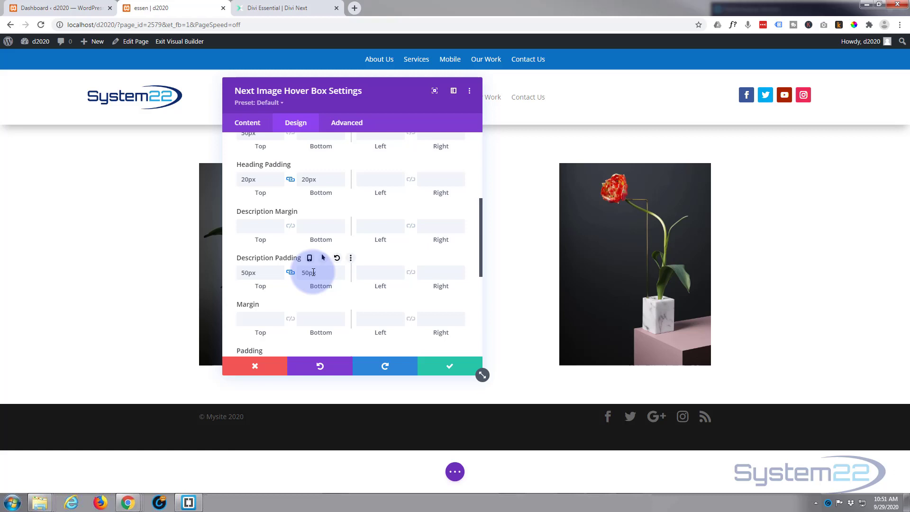
{"action": "left_click", "coordinate": [376, 271]}
{"action": "type", "text": "50px"}
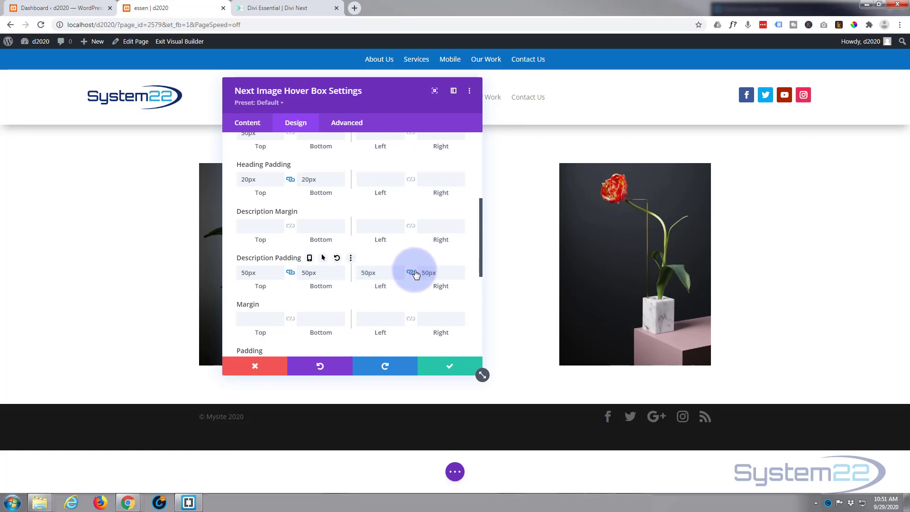
{"action": "mouse_move", "coordinate": [593, 263]}
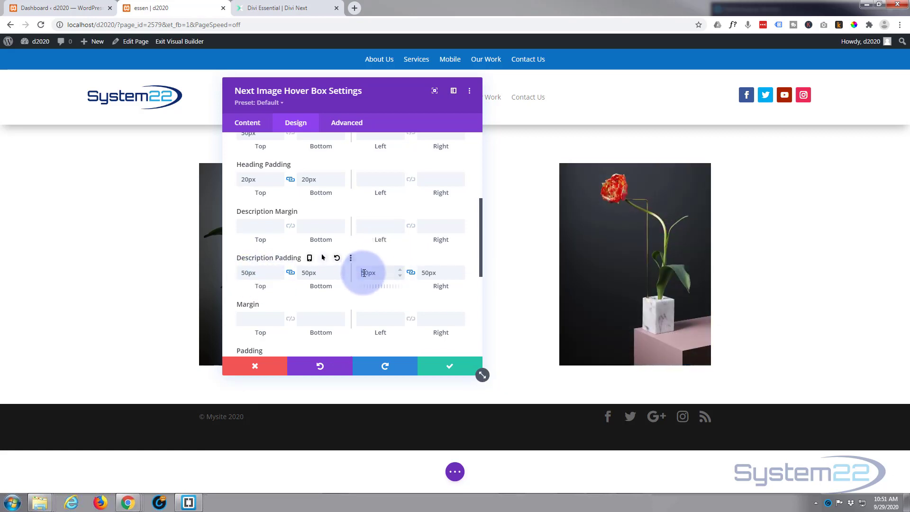
{"action": "type", "text": "3"}
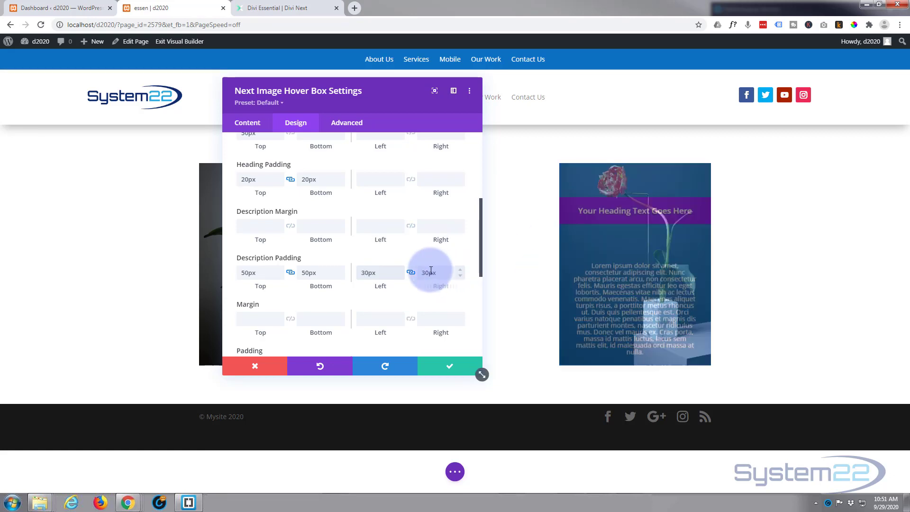
{"action": "scroll", "coordinate": [365, 251], "scroll_direction": "down", "scroll_amount": 1}
Apply the fourth Box Shadow preset: 0px horizontal, 12px vertical, 18px blur
{"action": "scroll", "coordinate": [365, 255], "scroll_direction": "down", "scroll_amount": 3}
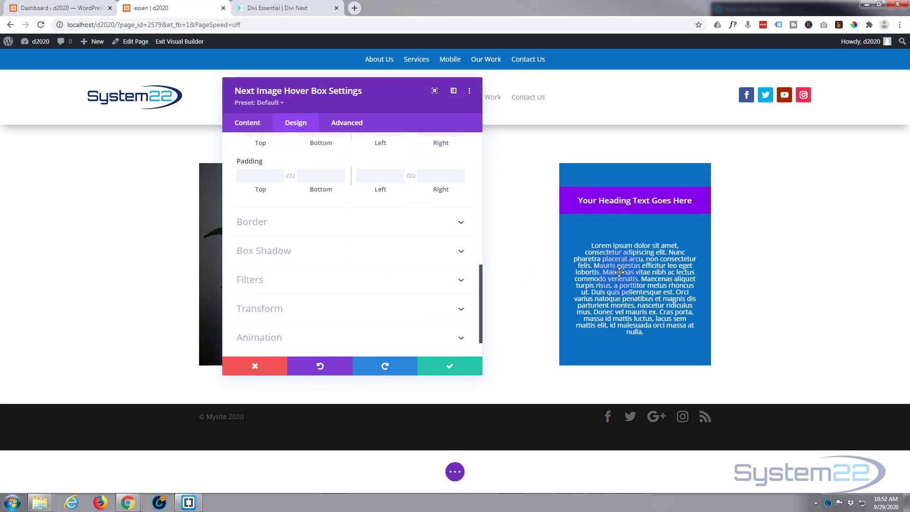
{"action": "left_click", "coordinate": [375, 256]}
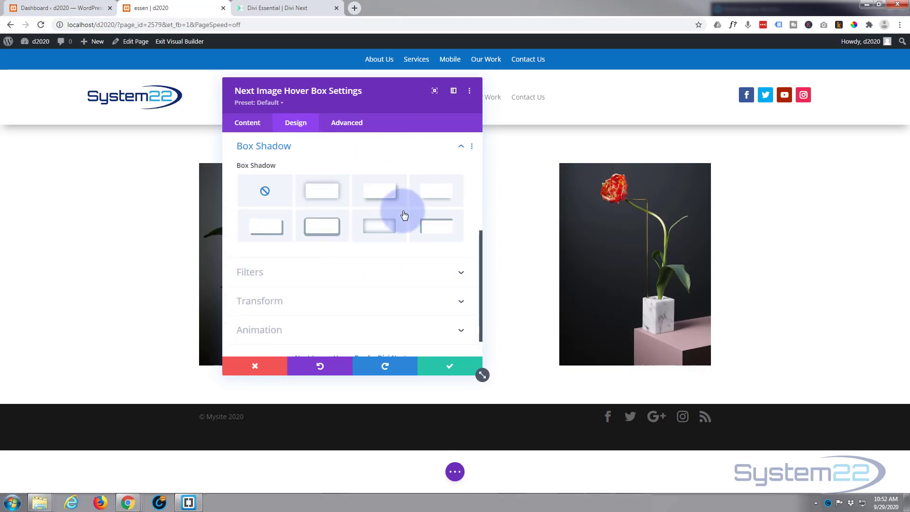
{"action": "left_click", "coordinate": [433, 200]}
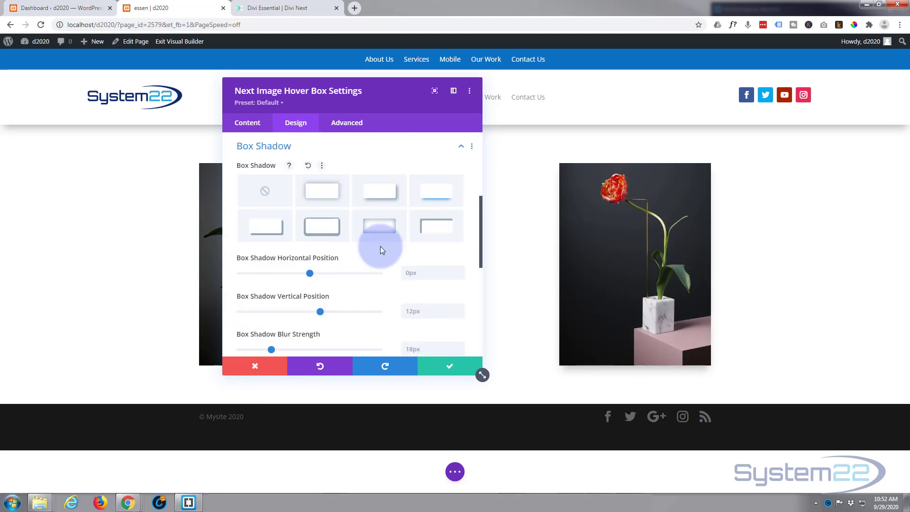
{"action": "scroll", "coordinate": [381, 246], "scroll_direction": "down", "scroll_amount": 3}
{"action": "scroll", "coordinate": [380, 246], "scroll_direction": "down", "scroll_amount": 2}
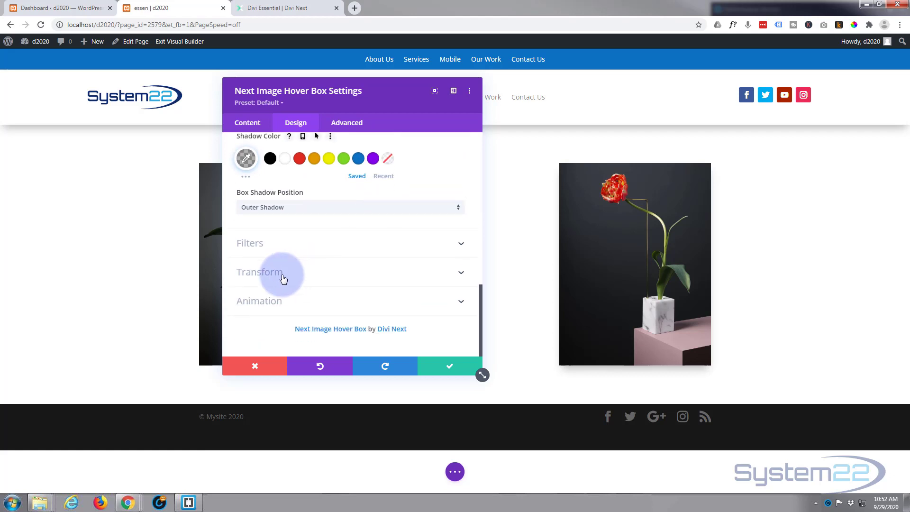
Close the module settings, save the page as a draft, and exit the Visual Builder
{"action": "left_click", "coordinate": [451, 368]}
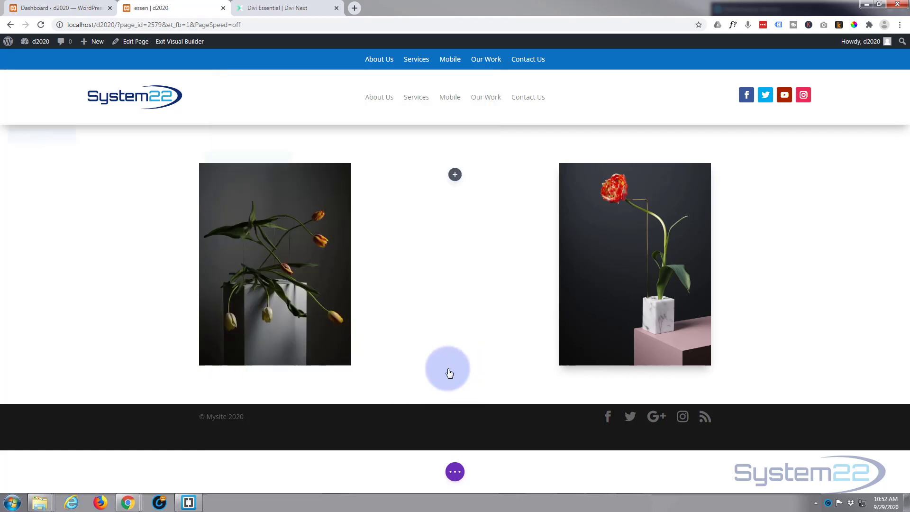
{"action": "left_click", "coordinate": [454, 472]}
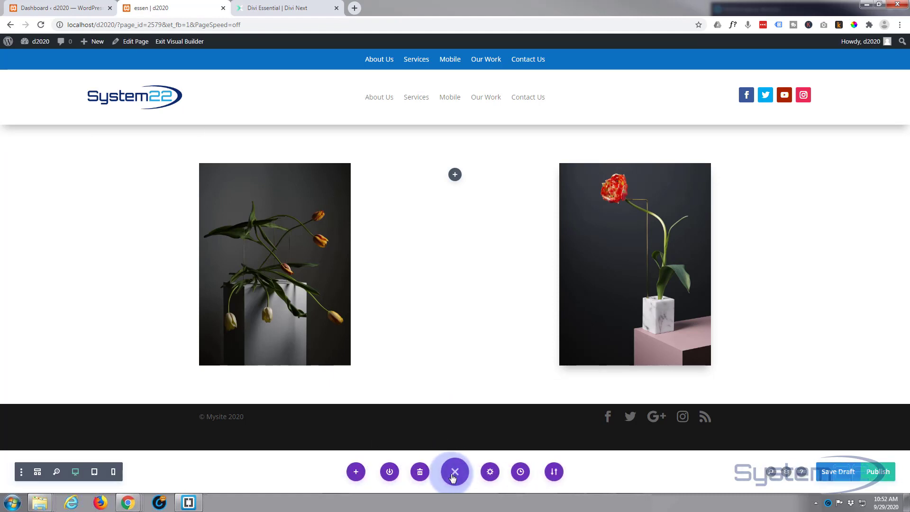
{"action": "left_click", "coordinate": [838, 475]}
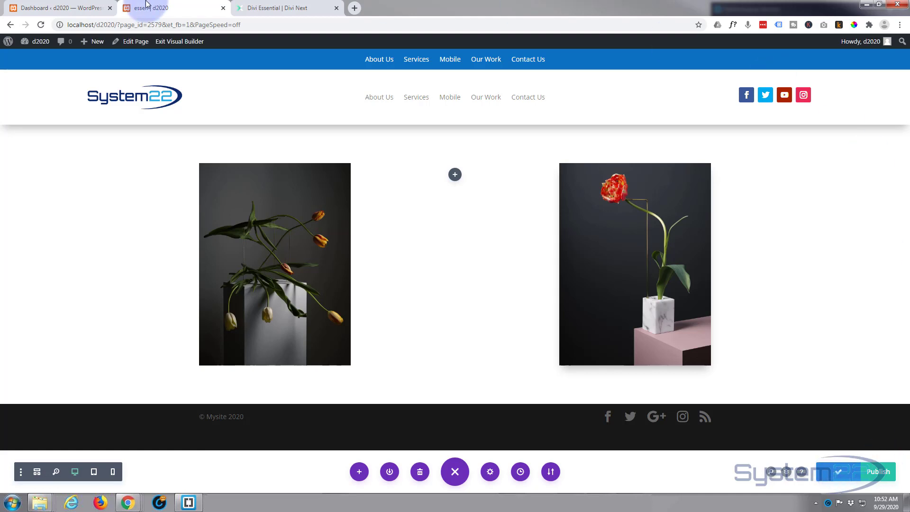
{"action": "left_click", "coordinate": [171, 42]}
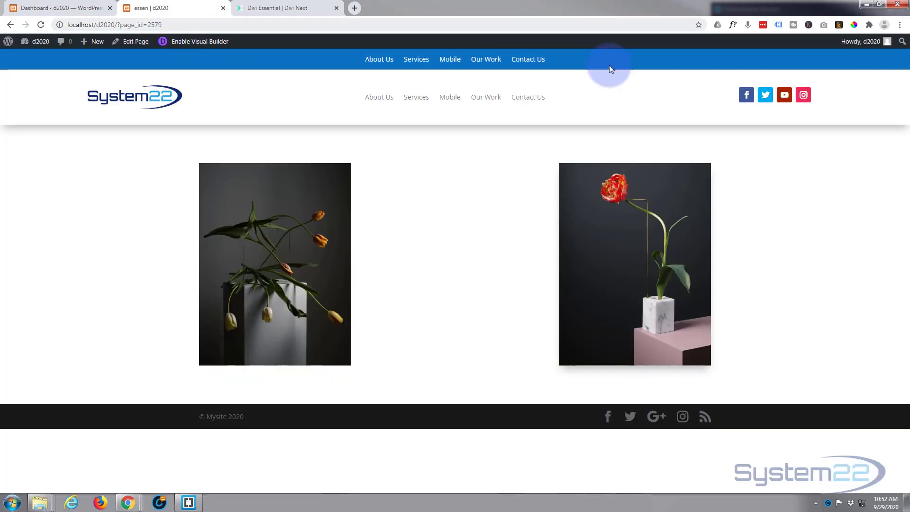
{"action": "mouse_move", "coordinate": [667, 251]}
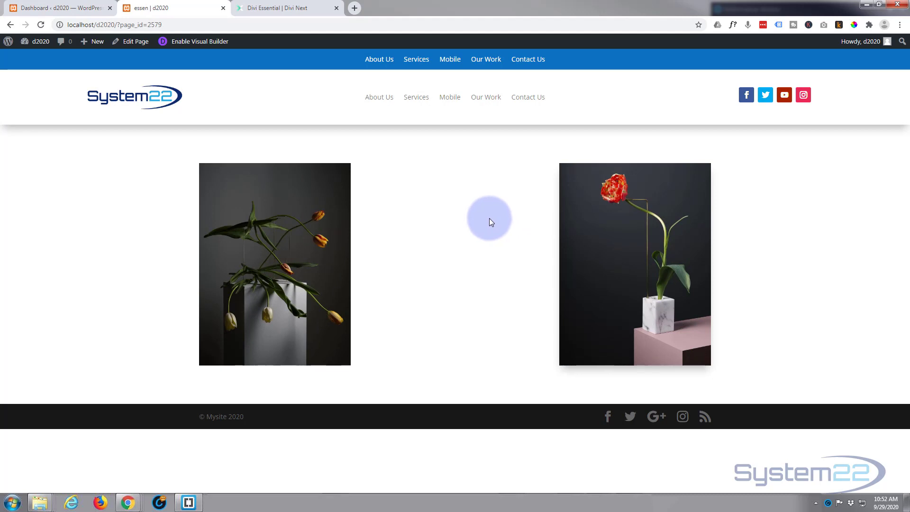
Return to the Divi Essential | Divi Next tab and scroll up to its licence pricing
{"action": "left_click", "coordinate": [282, 9]}
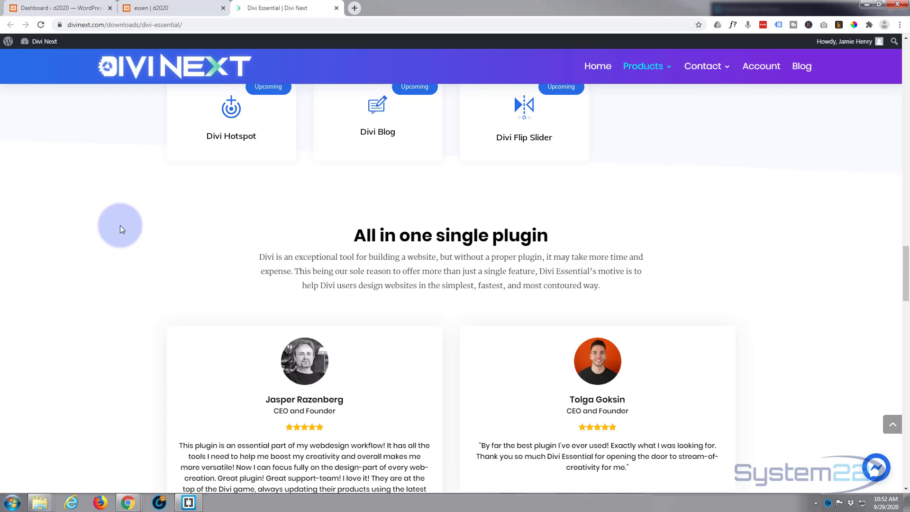
{"action": "scroll", "coordinate": [121, 225], "scroll_direction": "up", "scroll_amount": 10}
{"action": "scroll", "coordinate": [122, 225], "scroll_direction": "up", "scroll_amount": 15}
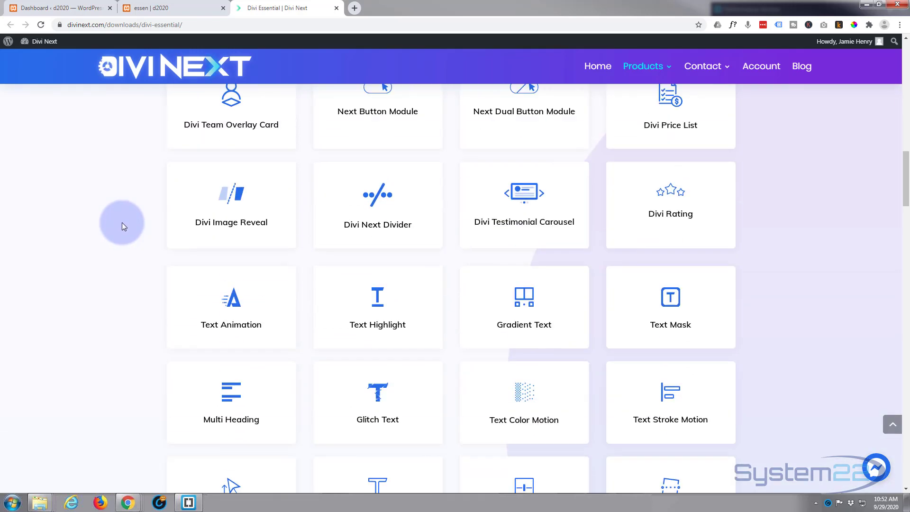
{"action": "scroll", "coordinate": [123, 222], "scroll_direction": "up", "scroll_amount": 6}
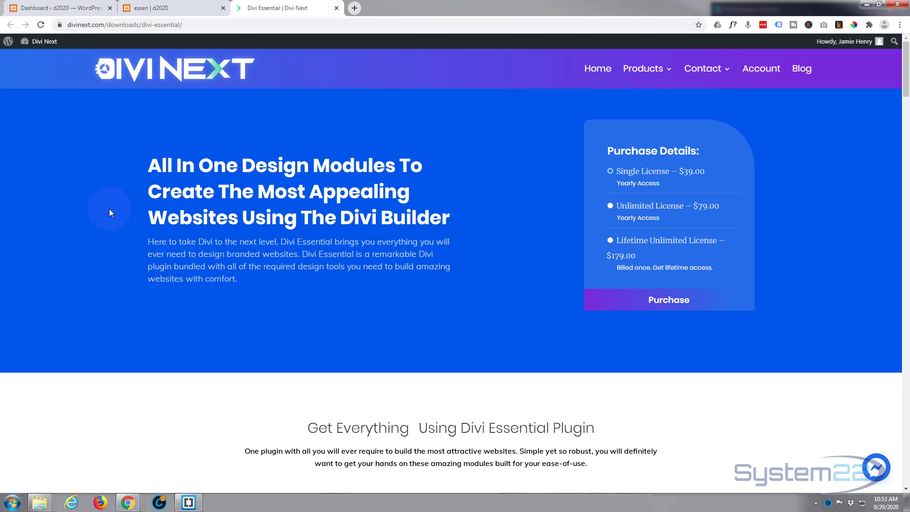
{"action": "mouse_move", "coordinate": [652, 71]}
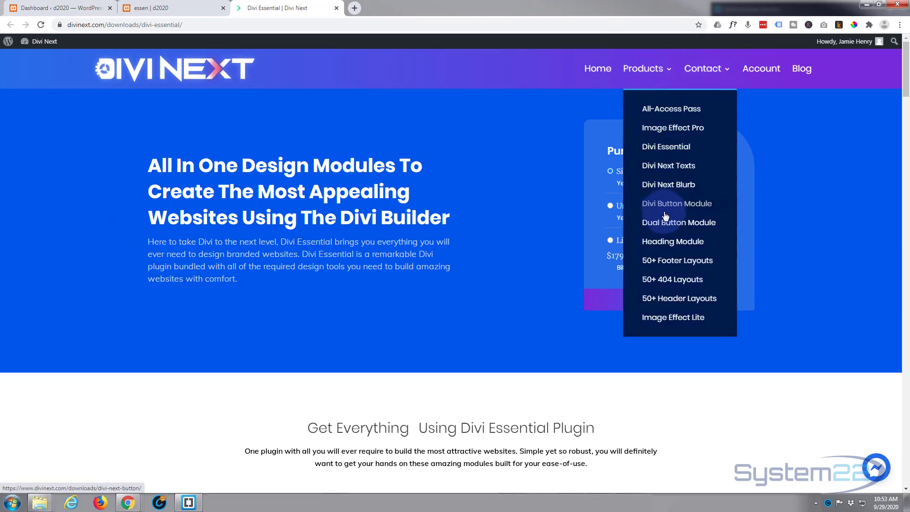
Switch back to the 'essen' site page showing the two tulip cards side by side
{"action": "left_click", "coordinate": [192, 7]}
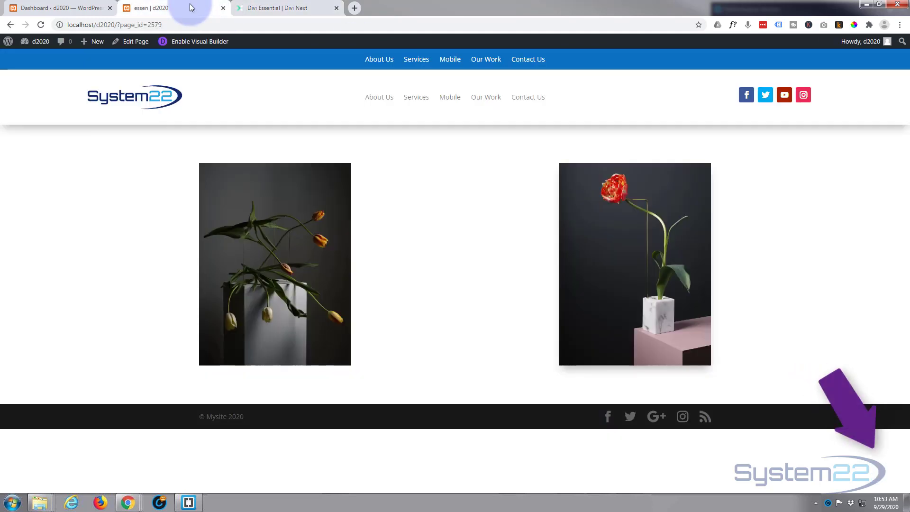